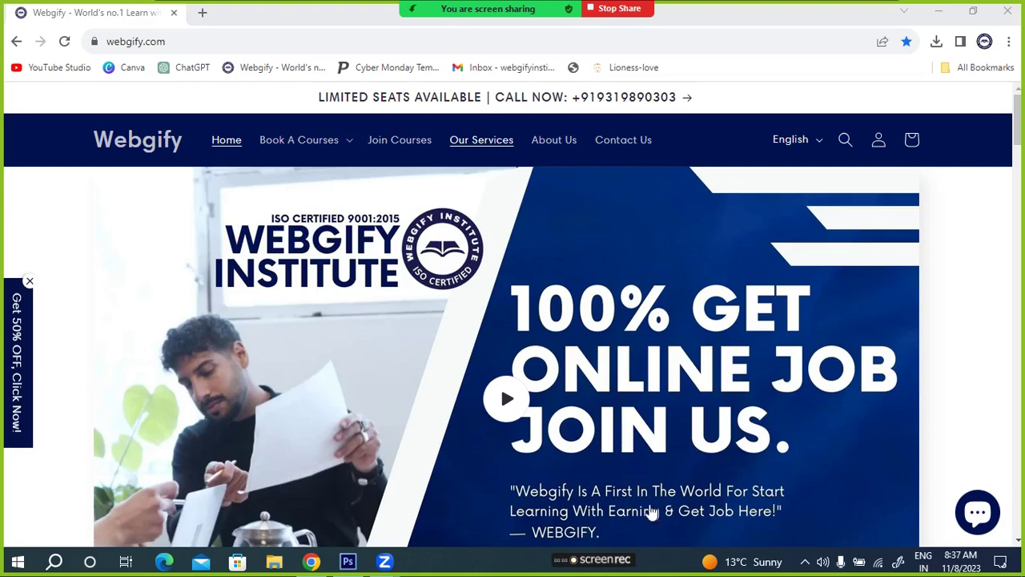
- Hide Zoom's floating meeting controls and switch over to Photoshop
mouse_move(528, 10)
left_click(879, 23)
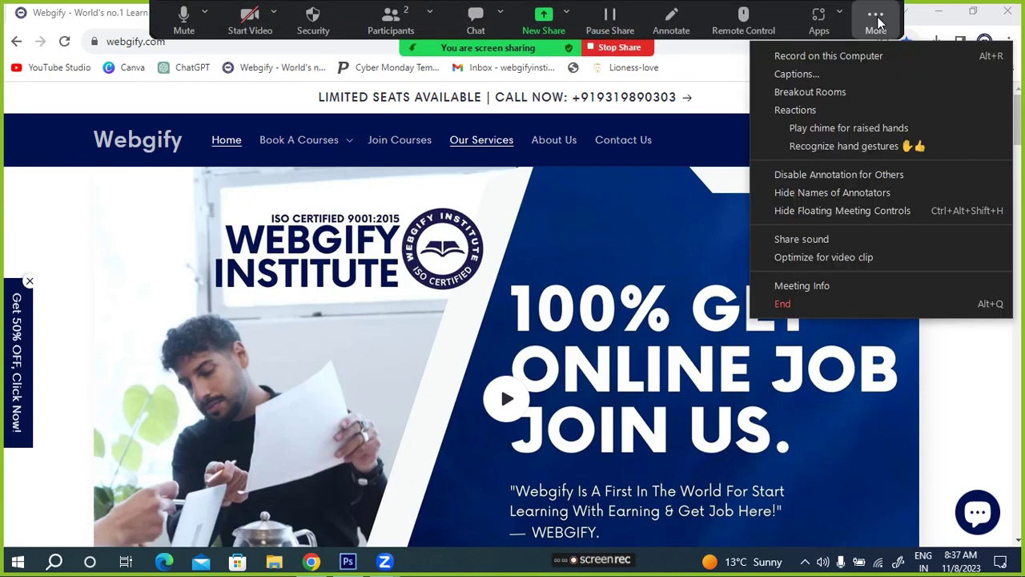
left_click(845, 212)
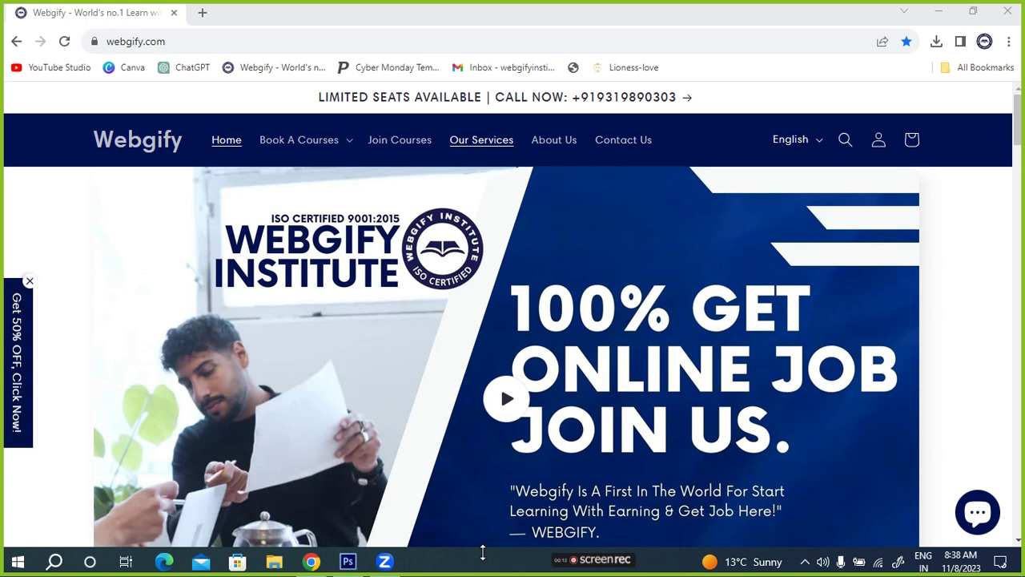
key("alt+Tab")
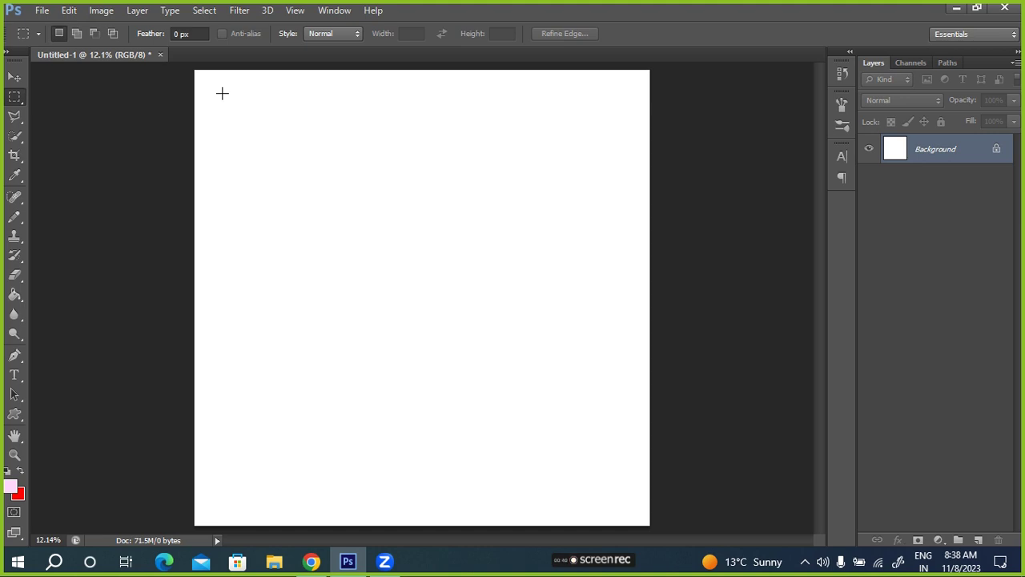
left_click(103, 11)
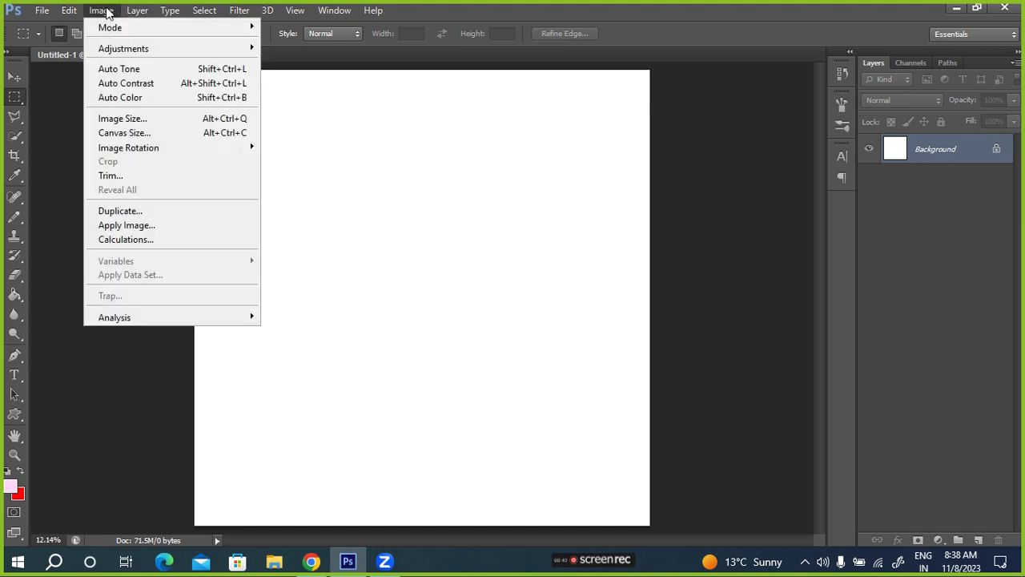
left_click(125, 121)
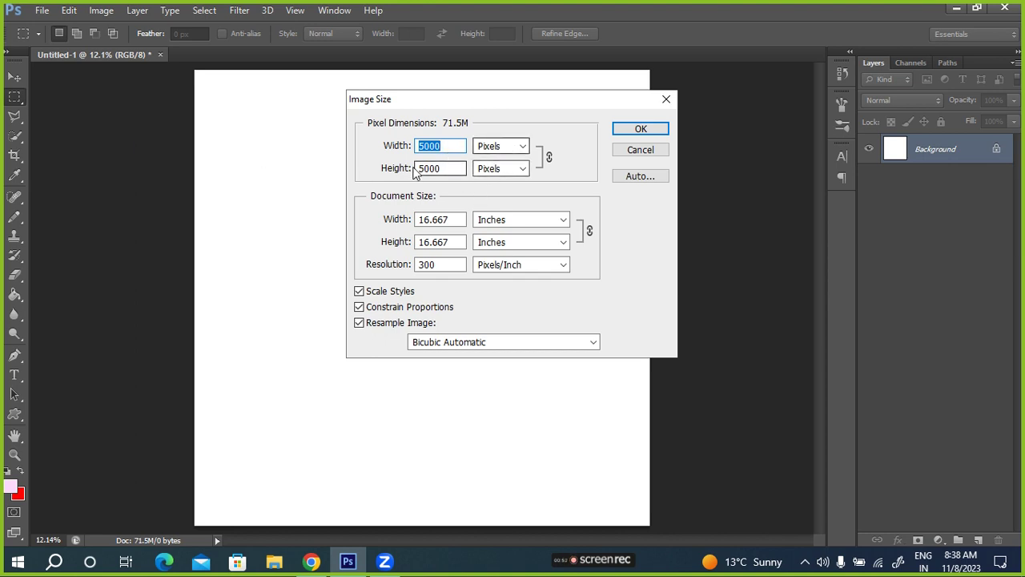
left_click(642, 130)
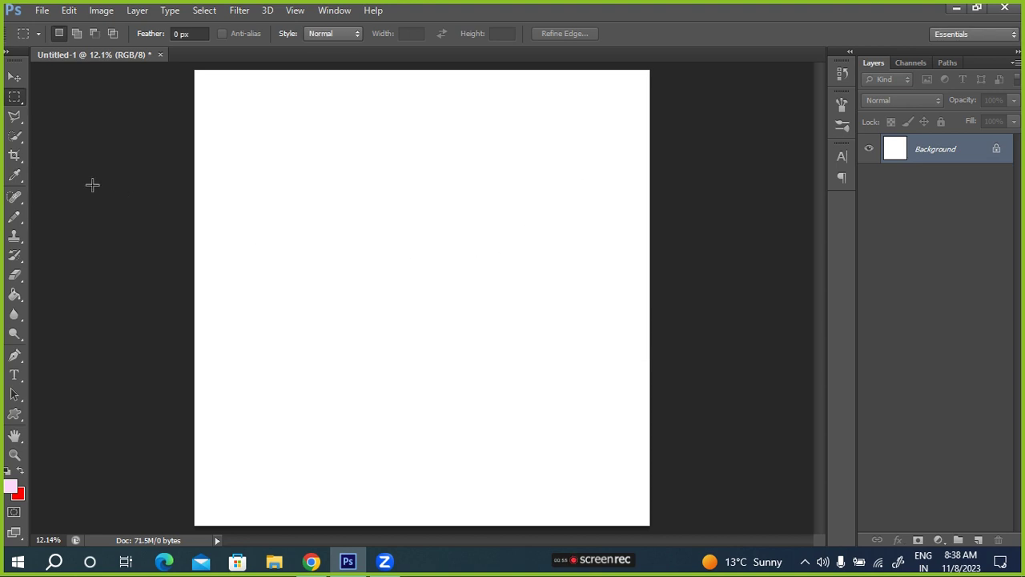
- Place the first WhatsApp 'Work From Home Jobs' poster image on the canvas and commit it
left_click(42, 11)
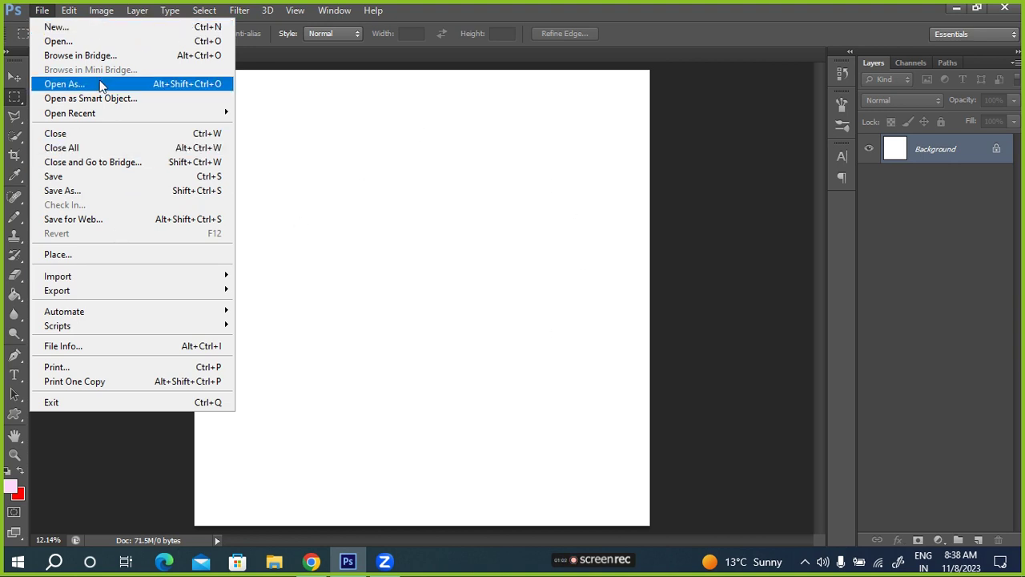
left_click(80, 254)
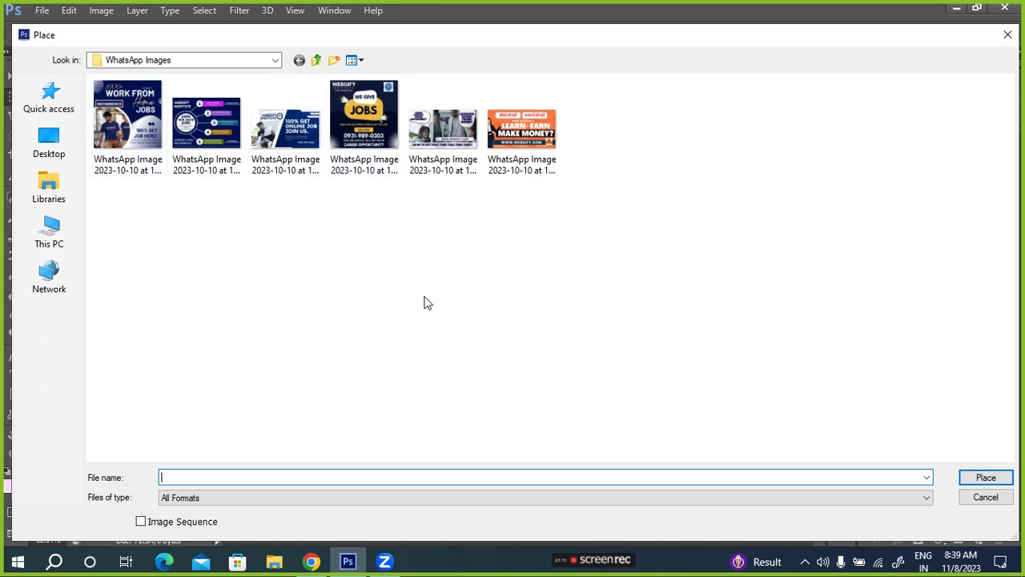
left_click(129, 114)
double_click(129, 114)
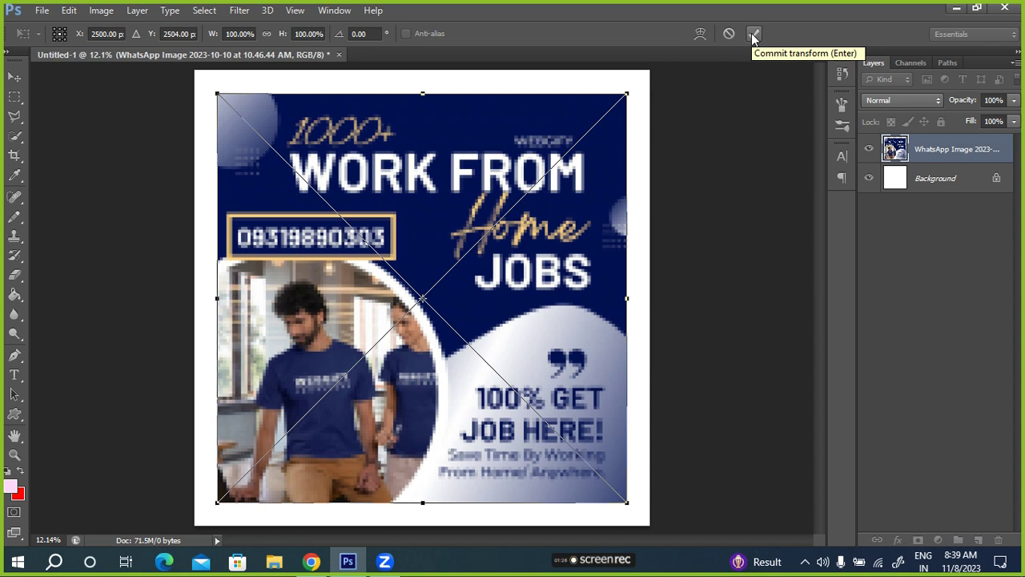
left_click(754, 35)
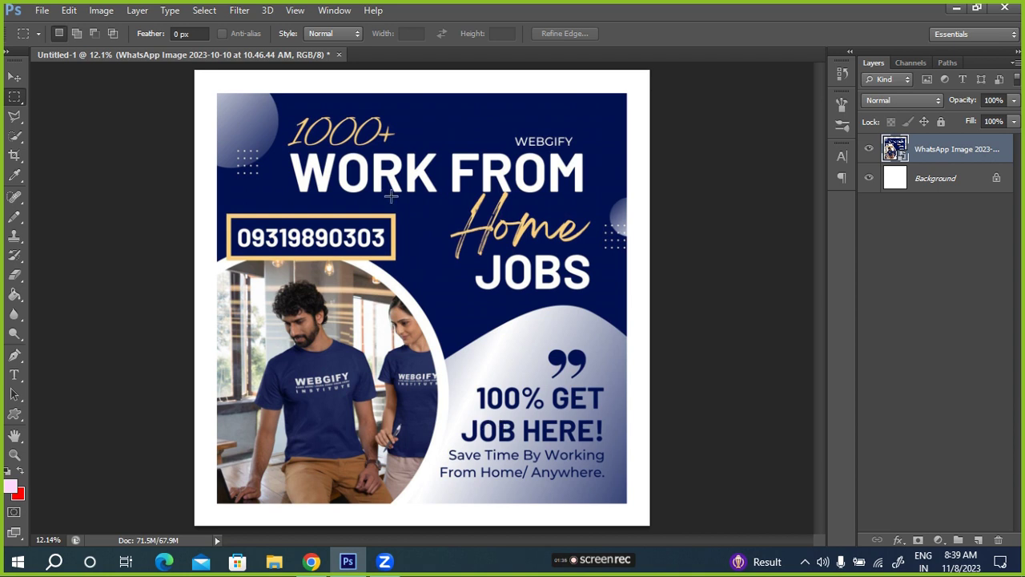
- Pick the Lasso tool, toggle the poster layer's visibility off and on, and show the lasso variants
left_click(13, 119)
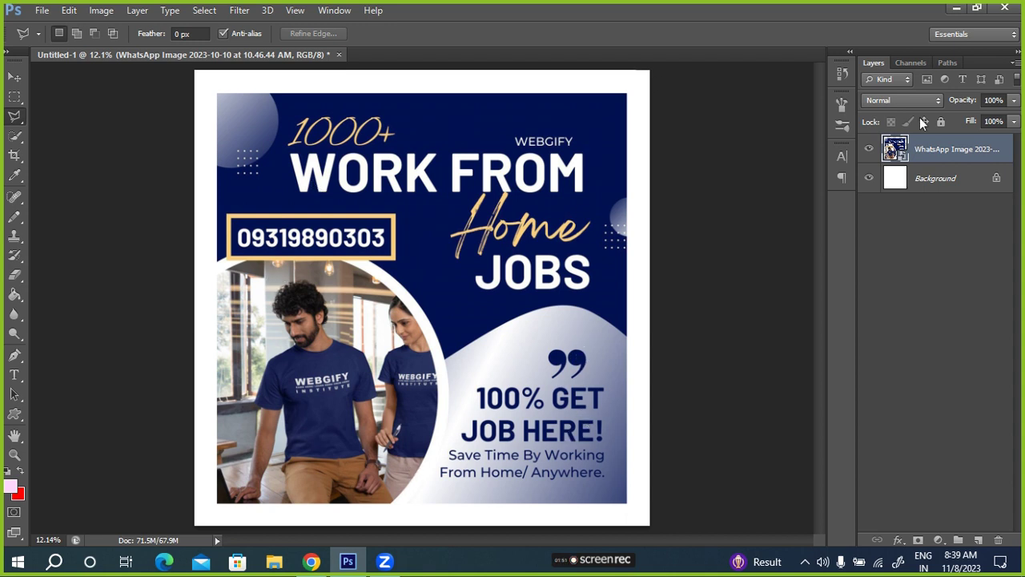
left_click(869, 151)
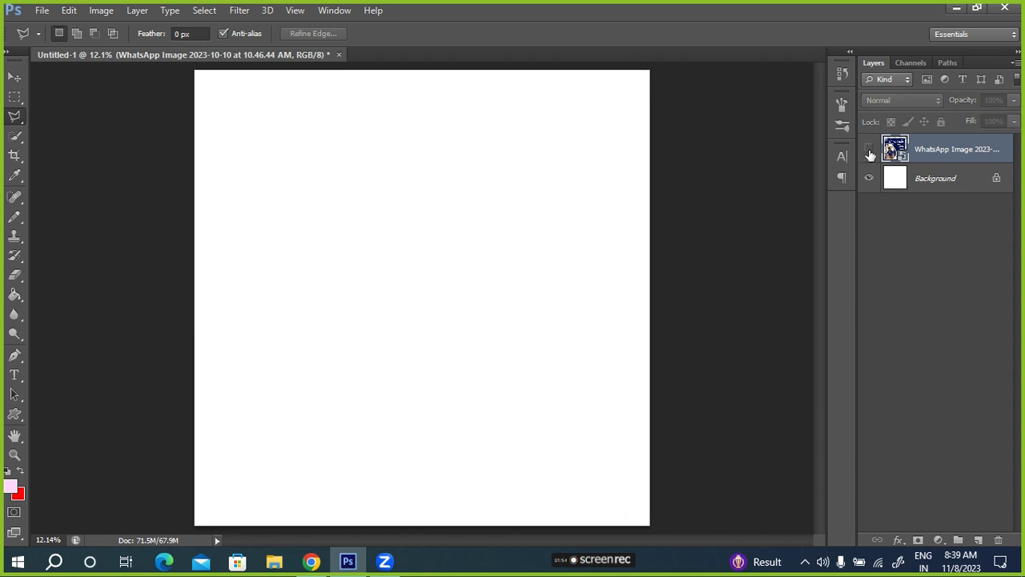
left_click(869, 150)
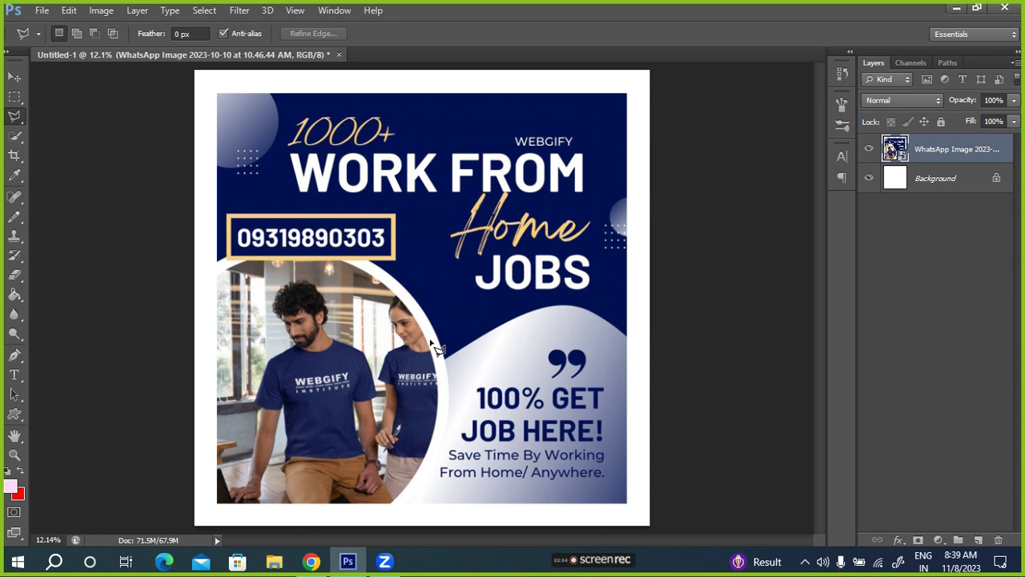
right_click(16, 116)
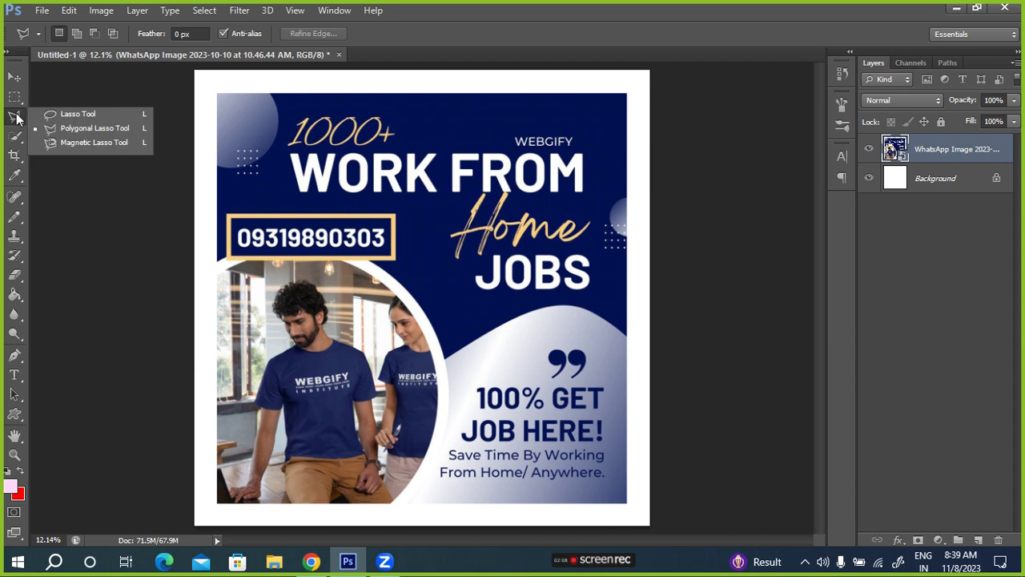
left_click(15, 120)
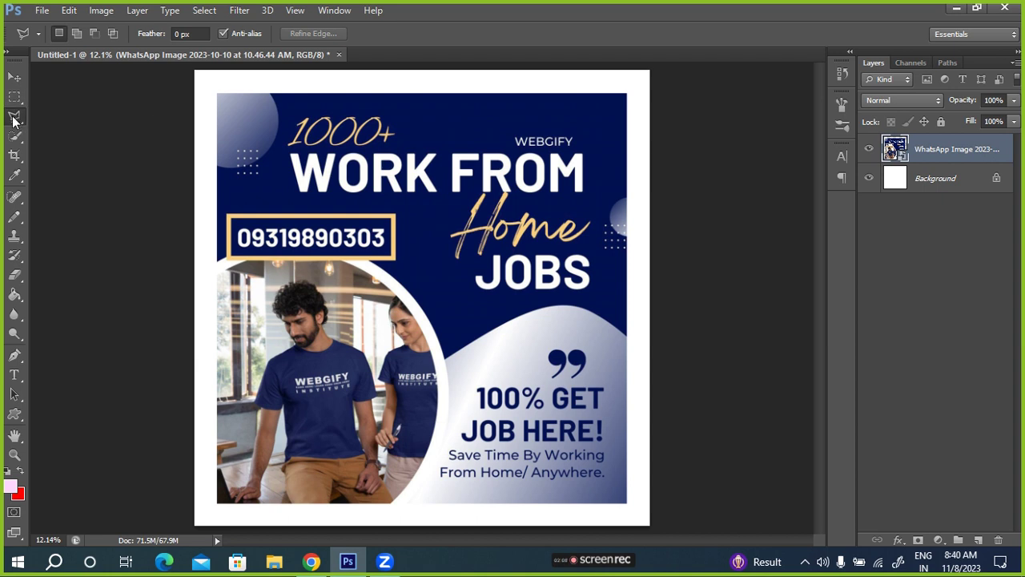
right_click(13, 120)
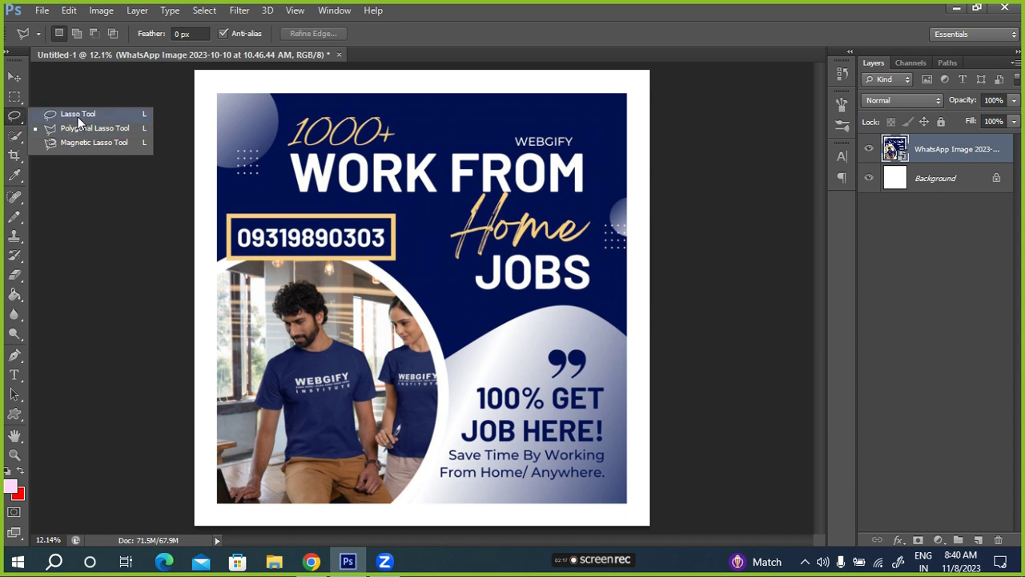
- Trace a trial freehand selection around the phone number box, then deselect it
left_click(78, 116)
mouse_move(276, 172)
left_mouse_down()
mouse_move(324, 199)
mouse_move(291, 272)
mouse_move(249, 258)
mouse_move(236, 215)
mouse_move(266, 180)
mouse_move(287, 183)
left_mouse_up()
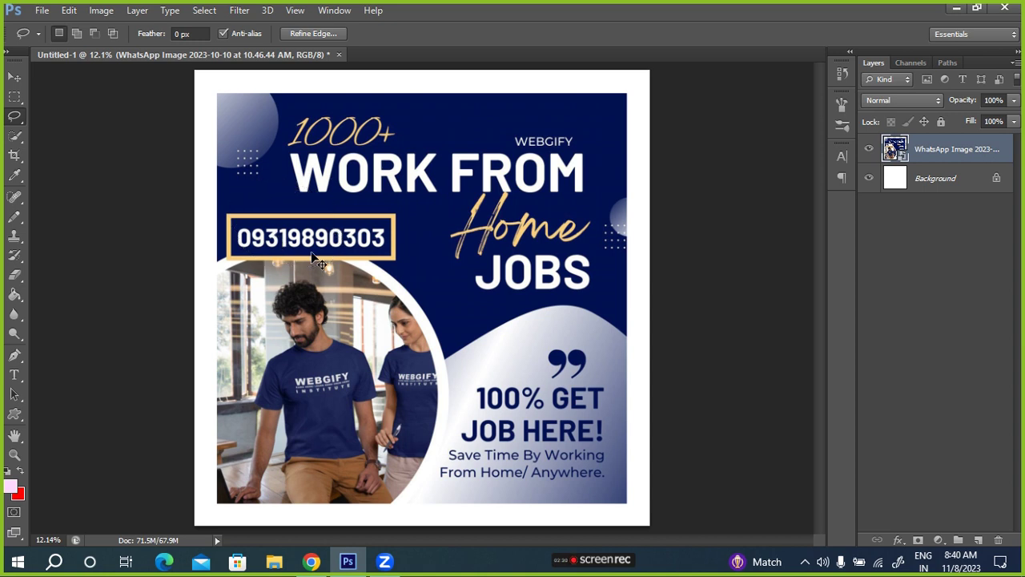
key("ctrl+d")
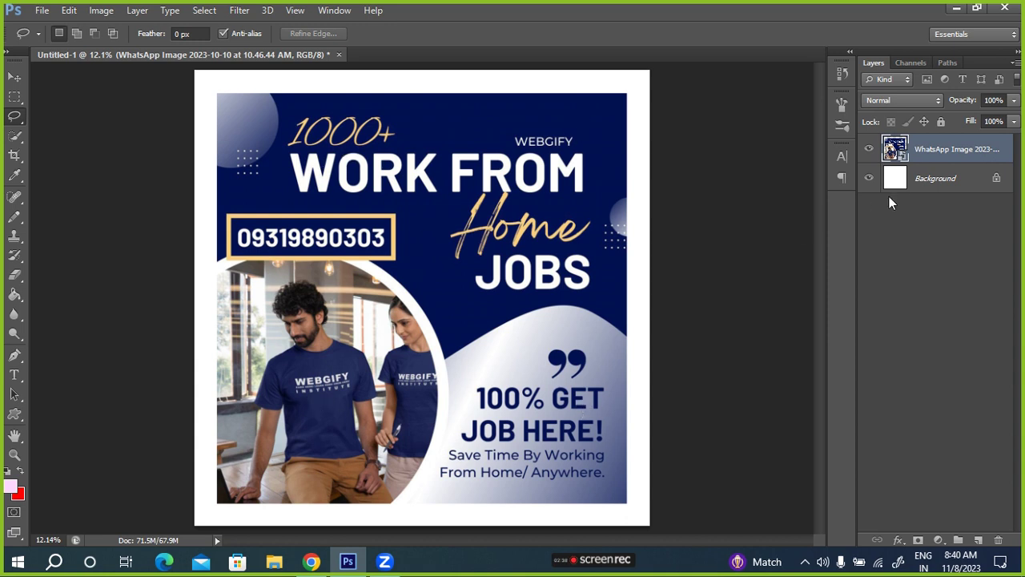
- Lasso the man on the left of the poster and copy him to a new Layer 1
left_click(951, 178)
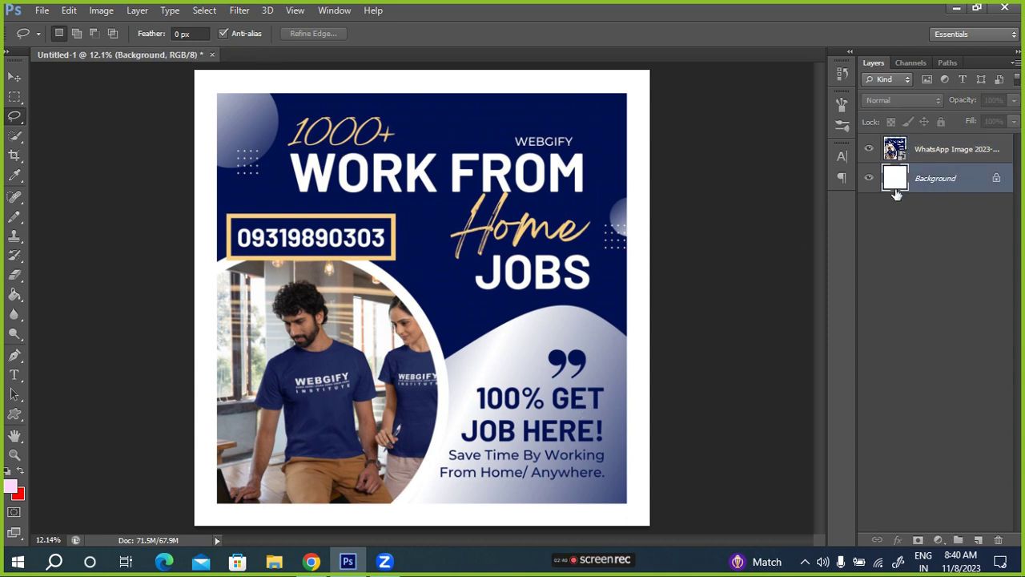
left_click(976, 152)
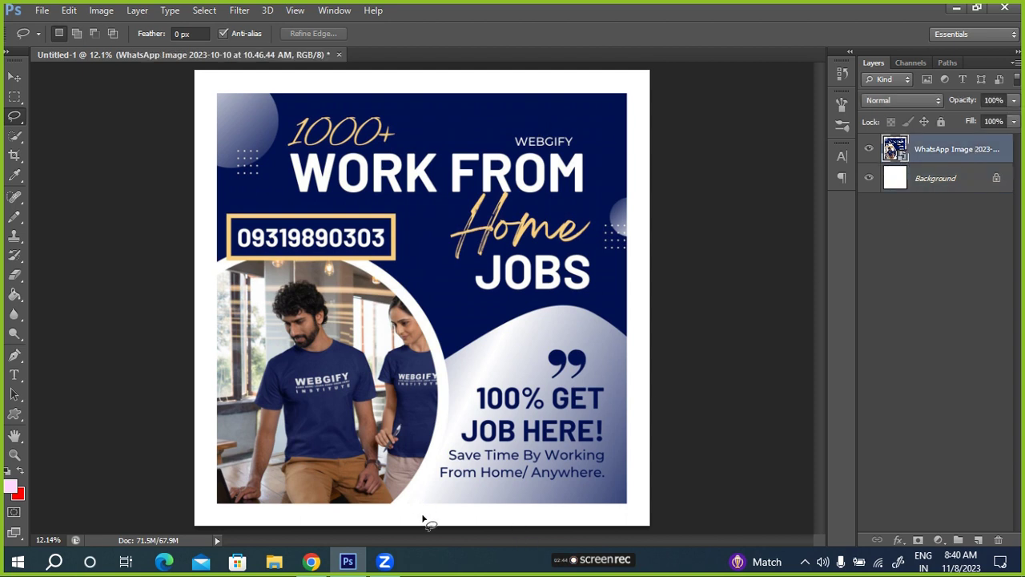
right_click(14, 117)
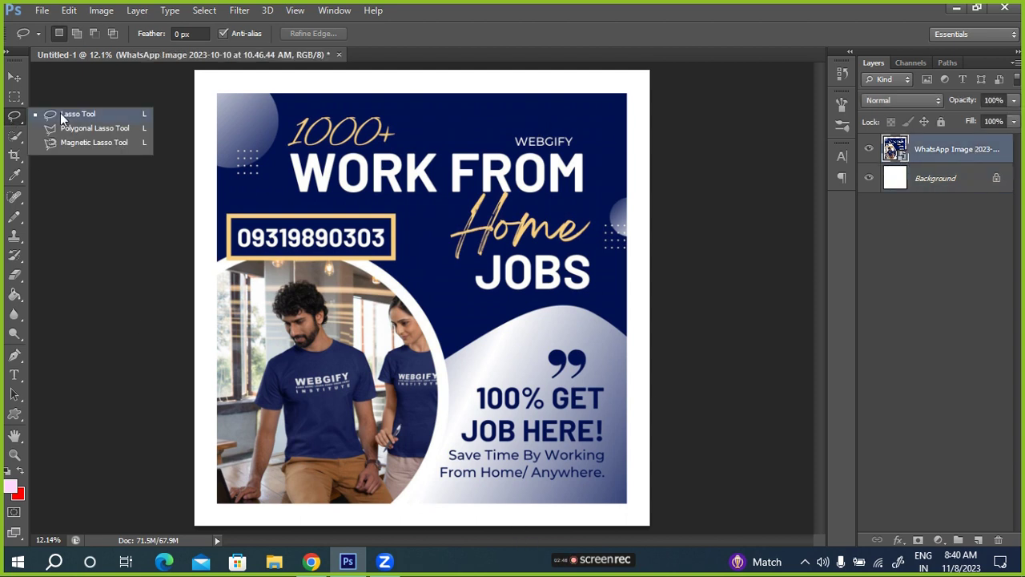
left_click(67, 118)
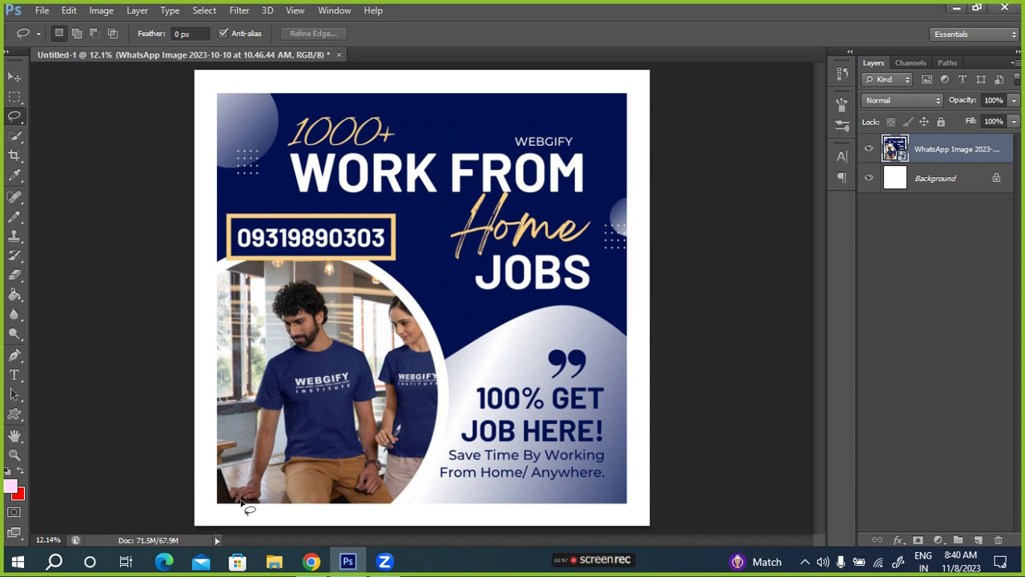
mouse_move(220, 499)
left_mouse_down()
mouse_move(290, 286)
mouse_move(327, 286)
mouse_move(392, 375)
mouse_move(400, 504)
mouse_move(222, 504)
left_mouse_up()
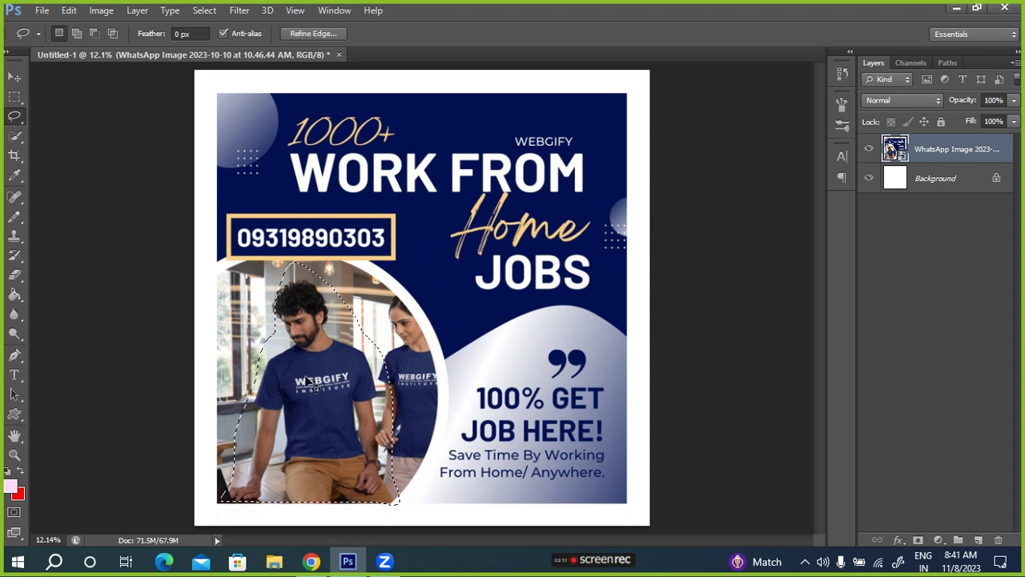
key("ctrl+j")
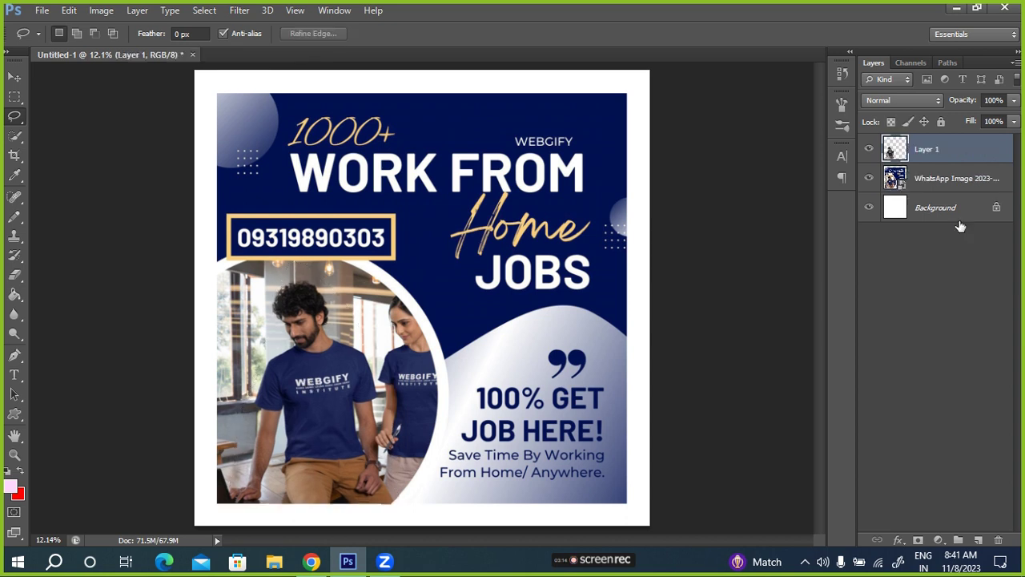
- Delete the rough Layer 1 cut-out and make the poster layer visible again
left_click(869, 178)
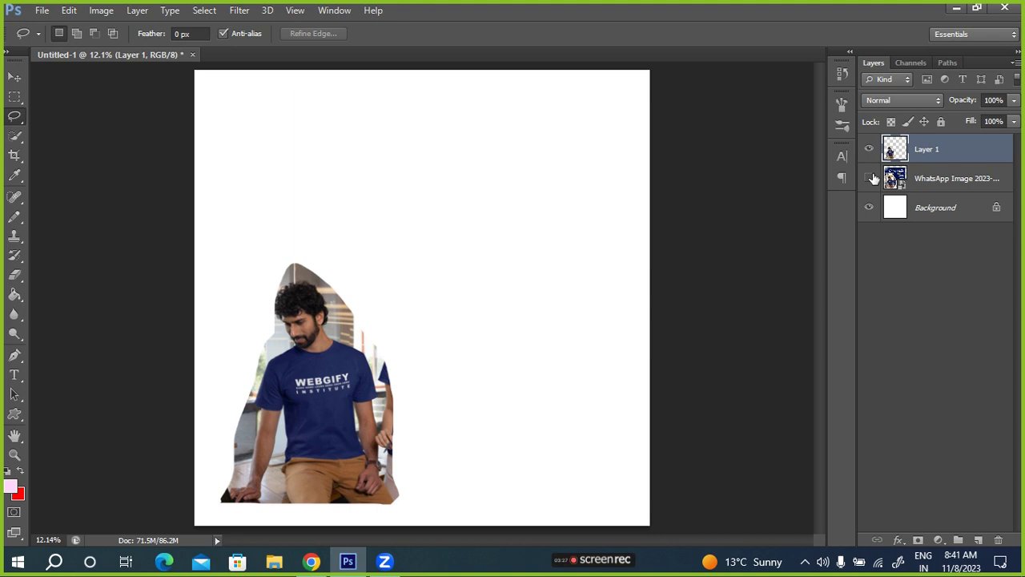
key("Delete")
left_click(869, 149)
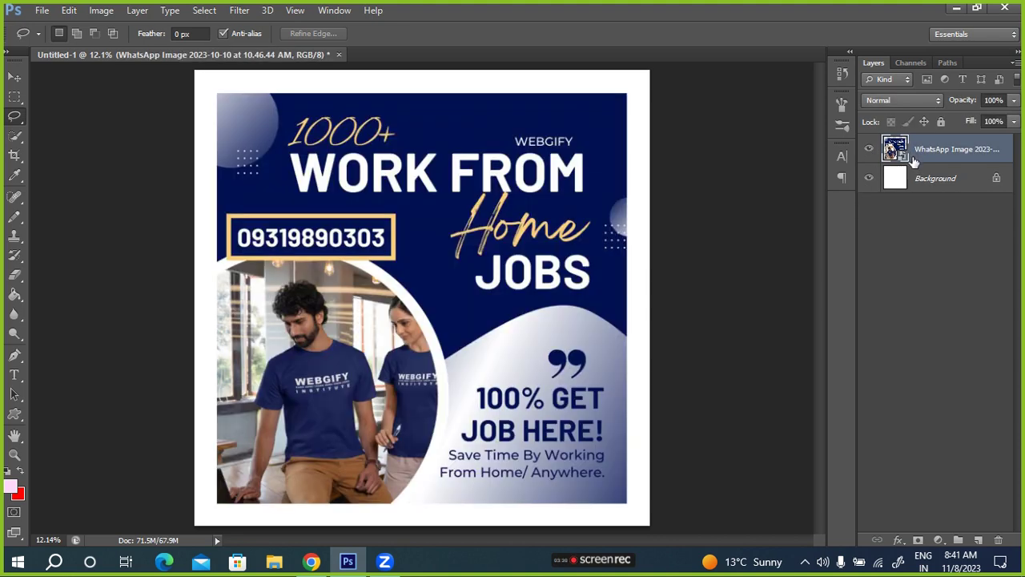
right_click(14, 121)
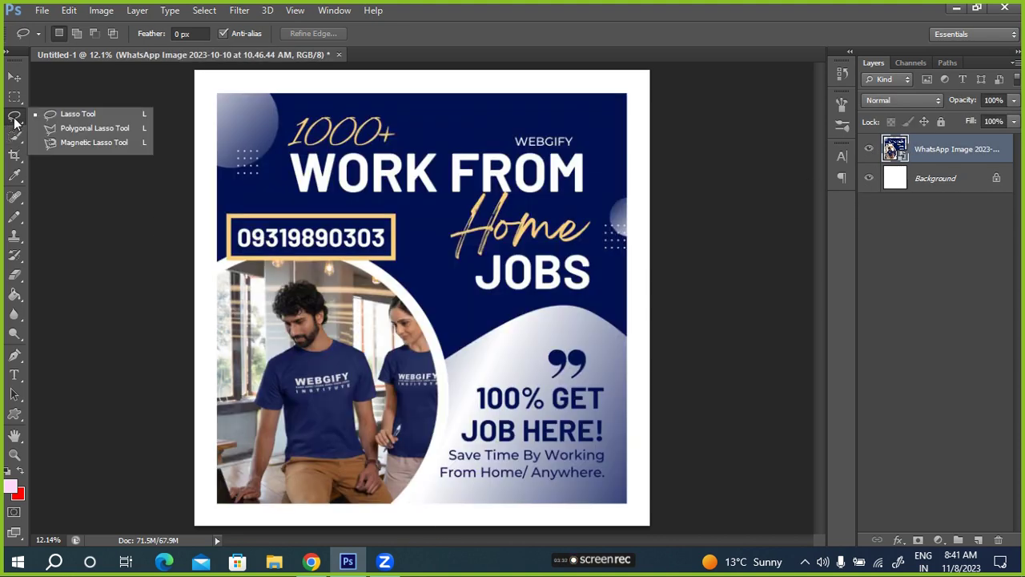
- Switch to the Polygonal Lasso and start an outline at the white wave's edge
left_click(86, 130)
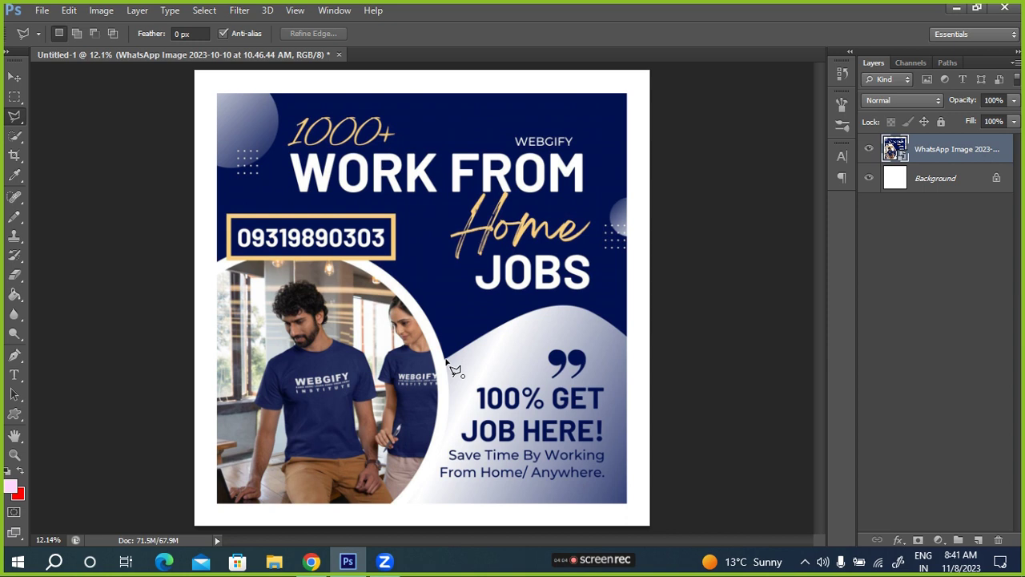
left_click(446, 360)
left_click(447, 360)
left_click(468, 347)
- Outline the wave block with '100% GET JOB HERE!' and its tagline, closing the polygonal selection
scroll(503, 362, "up", 1)
scroll(503, 362, "up", 2)
scroll(503, 362, "up", 1)
scroll(504, 362, "up", 2)
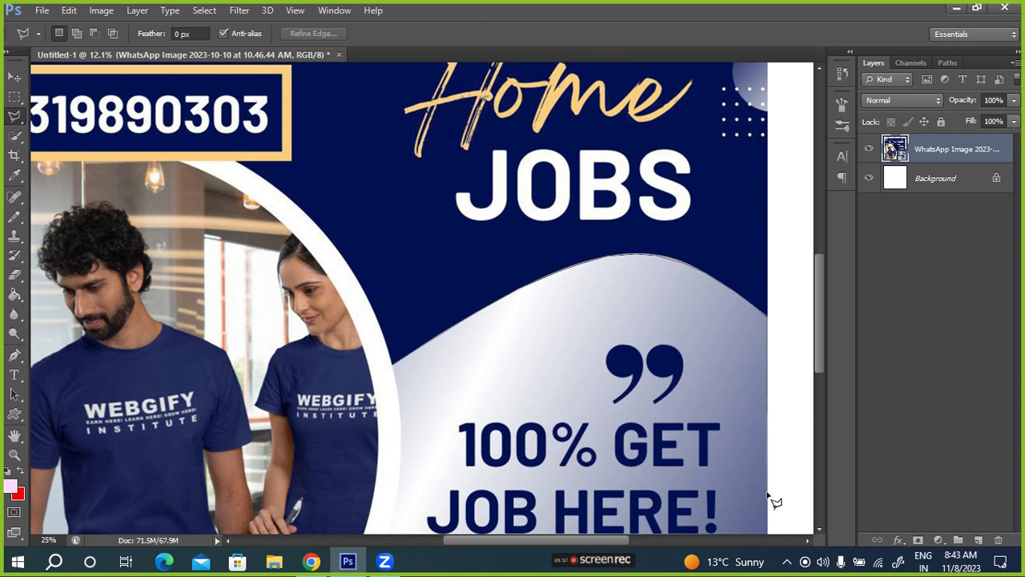
scroll(774, 502, "down", 5)
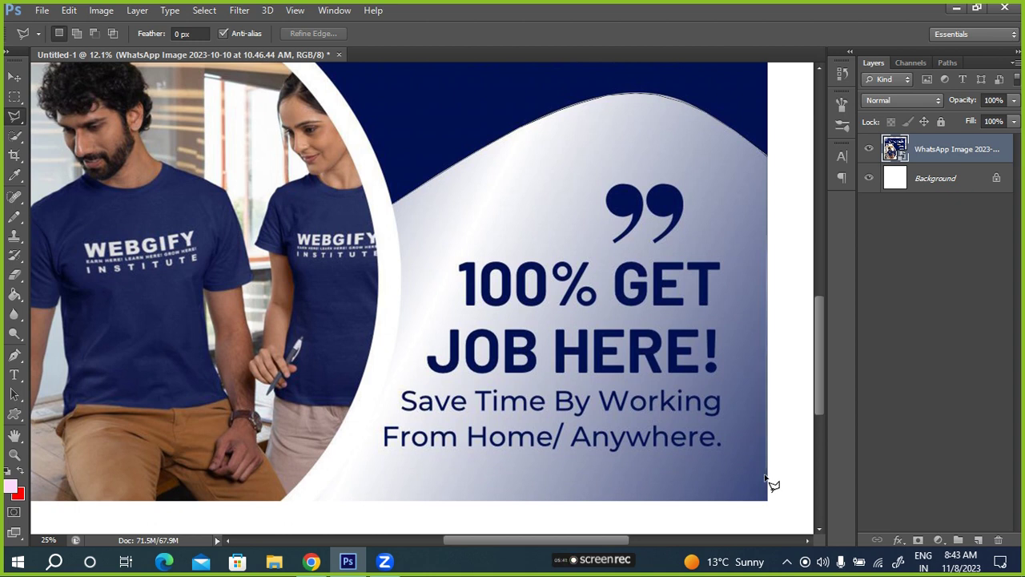
left_click(325, 463)
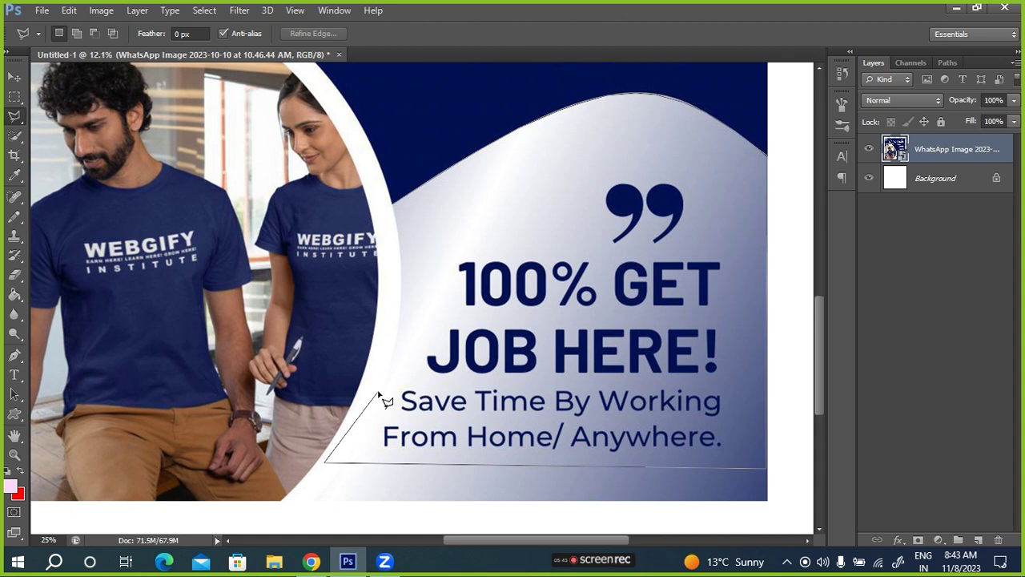
left_click(379, 407)
left_click(396, 345)
left_click(400, 319)
left_click(405, 261)
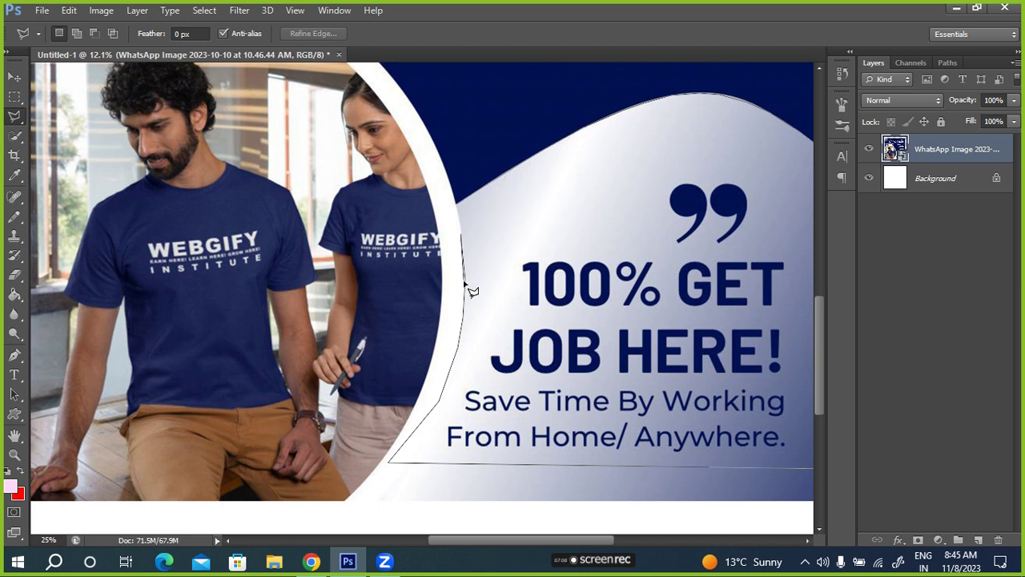
left_click(460, 210)
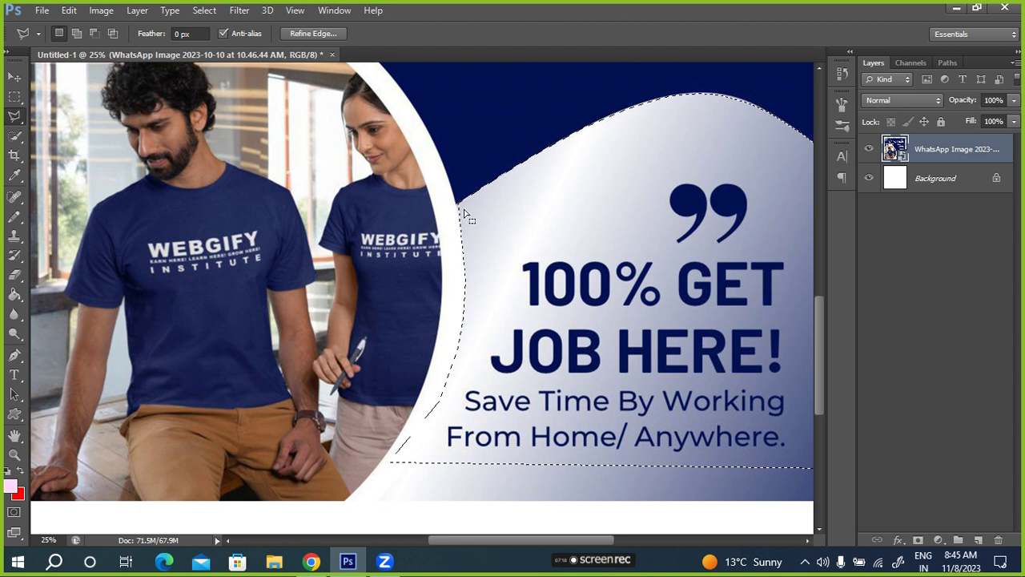
- Copy the selected wave block to a new Layer 1 and hide the original poster layer
scroll(489, 337, "down", 3)
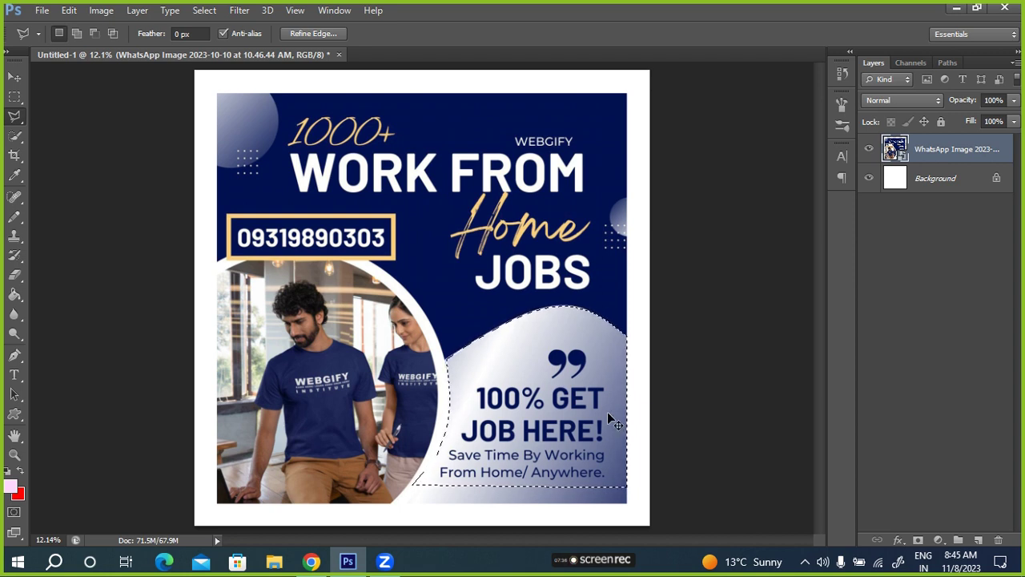
key("ctrl+j")
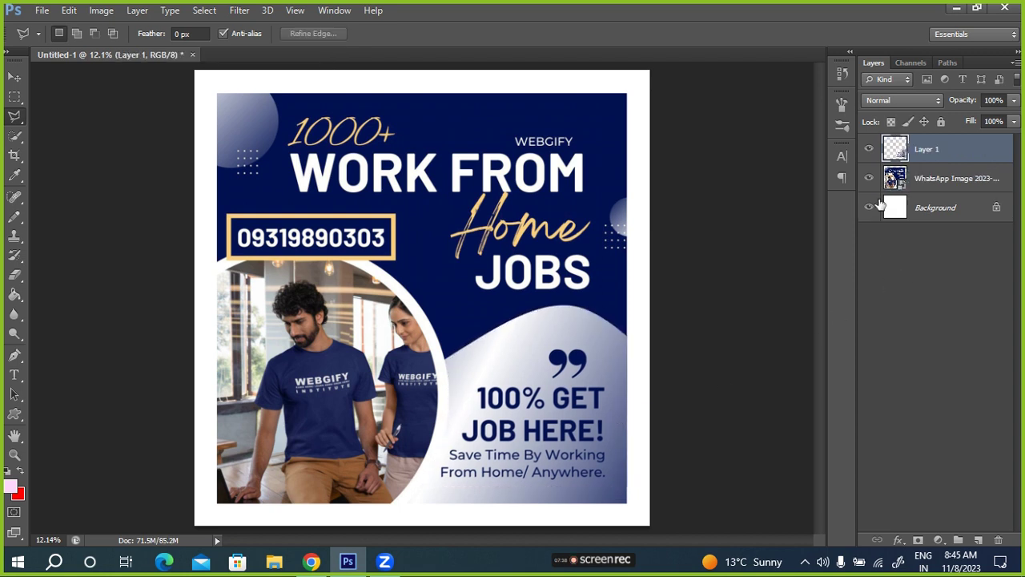
left_click(869, 177)
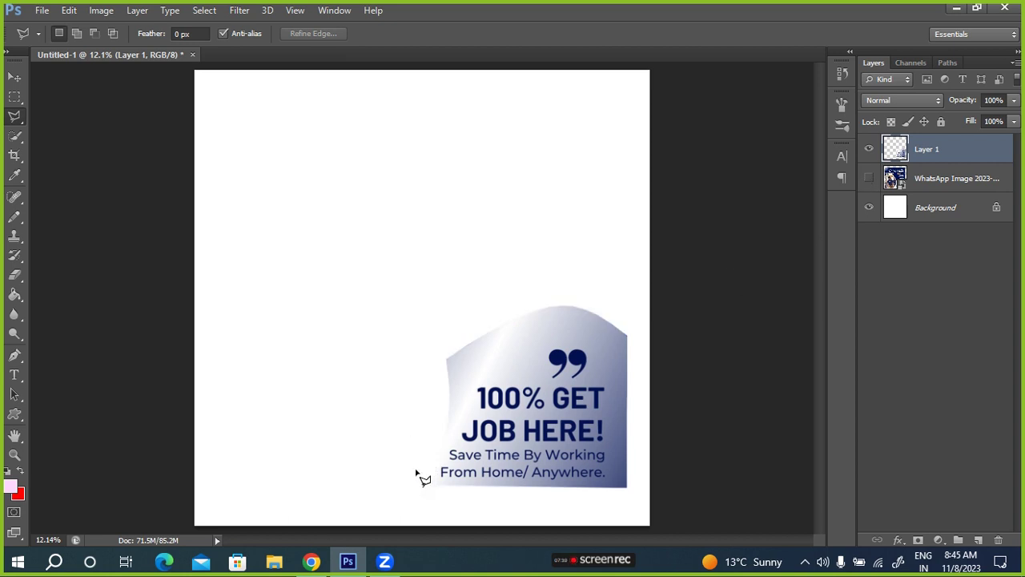
- Add Layer 2 above the Background and fill it with light pink #ffbcf9
left_click(946, 207)
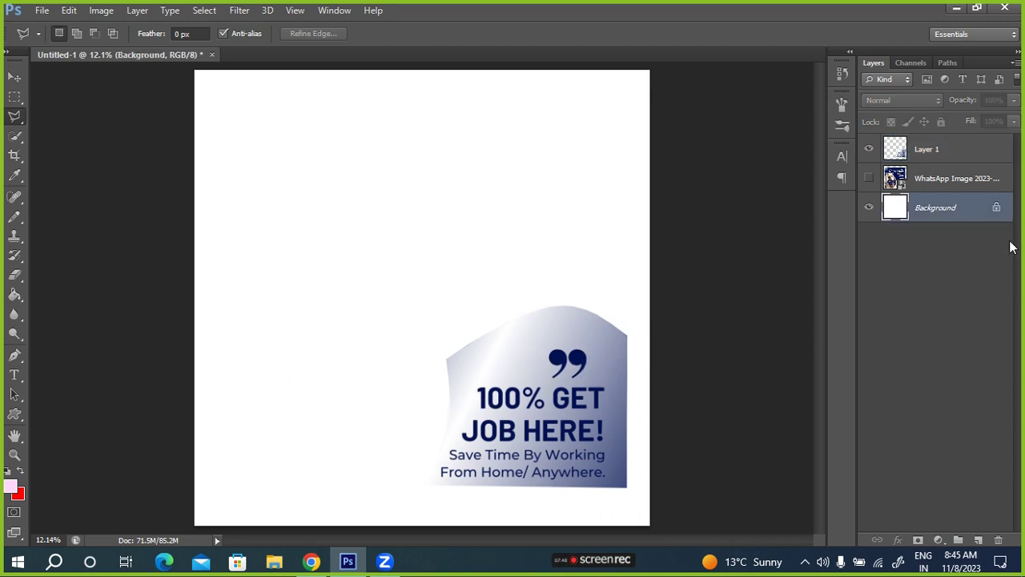
left_click(979, 540)
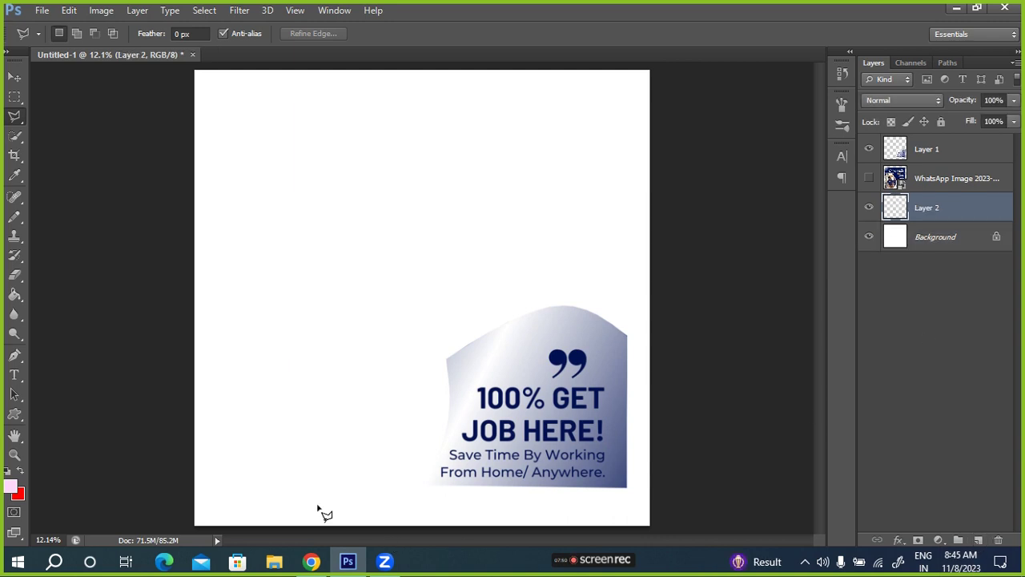
left_click(11, 491)
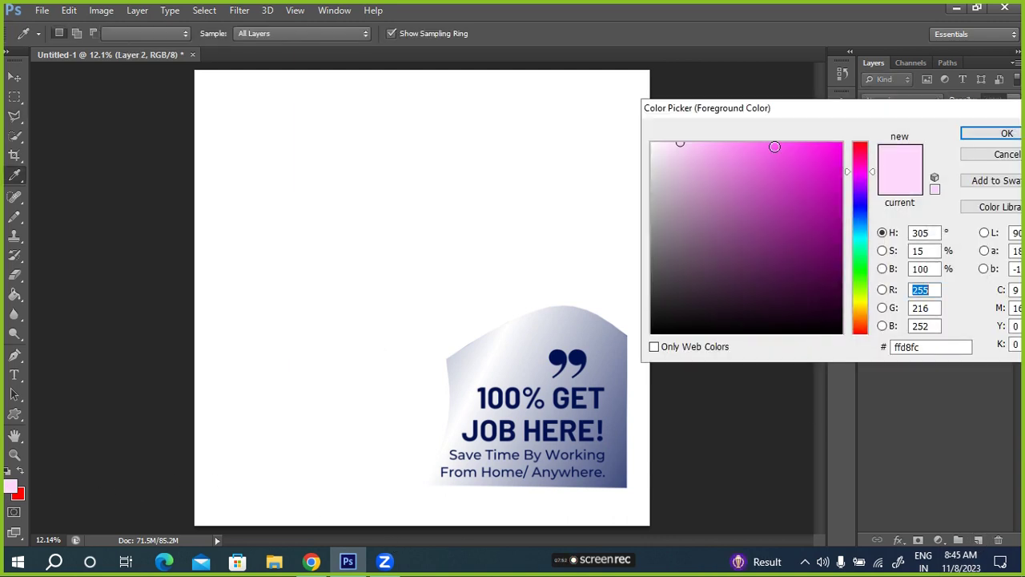
left_click_drag(688, 143, 701, 120)
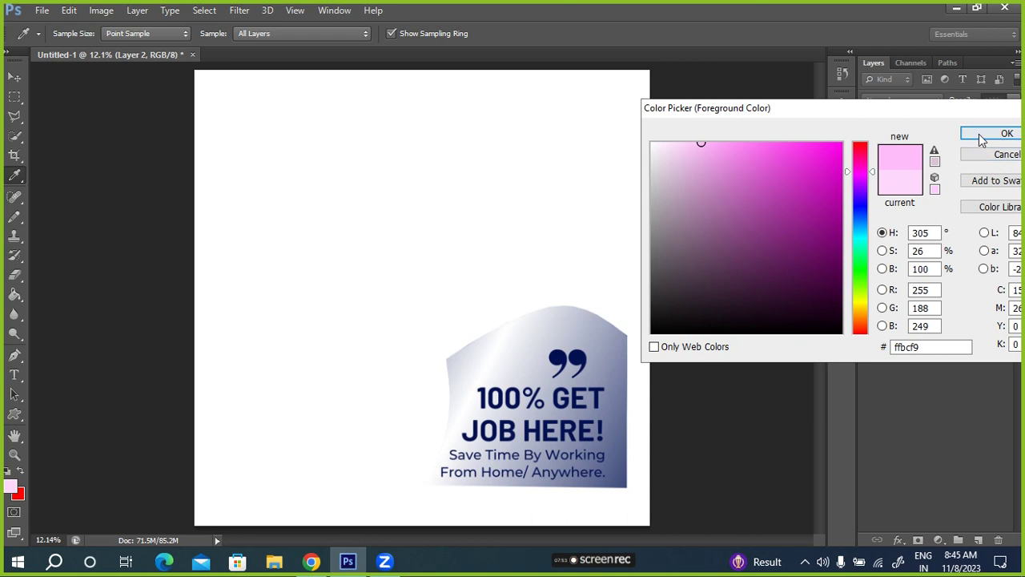
left_click(1007, 133)
key("l")
left_click(14, 294)
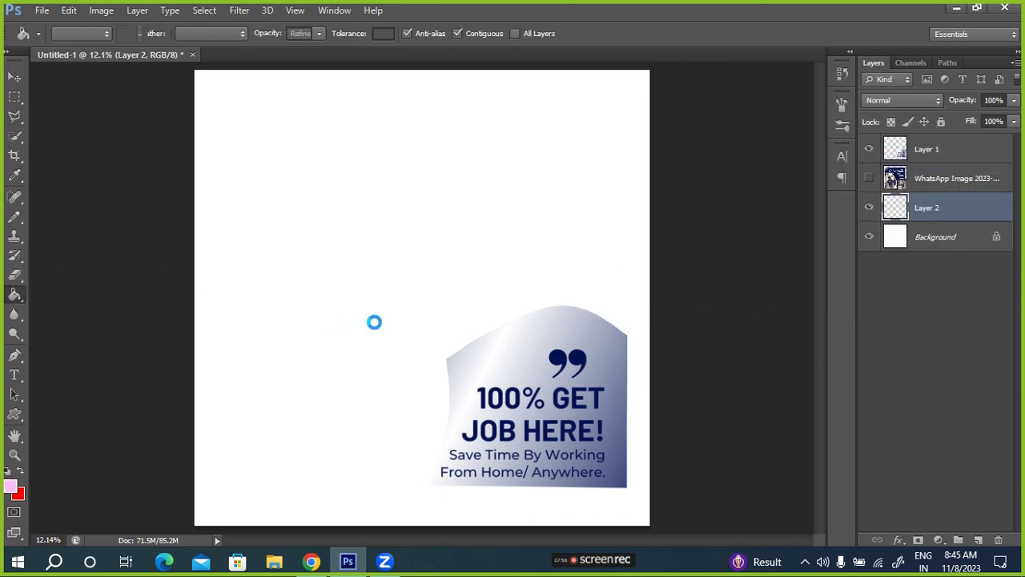
left_click(633, 324)
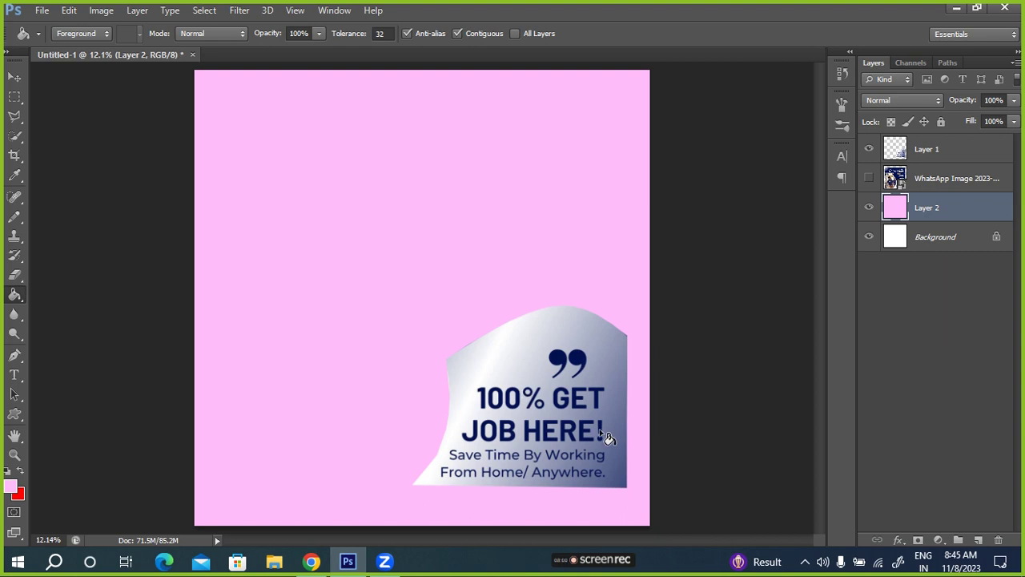
- Scale Layer 1's wave headline block to about 181% and centre it on the pink canvas
left_click(956, 154)
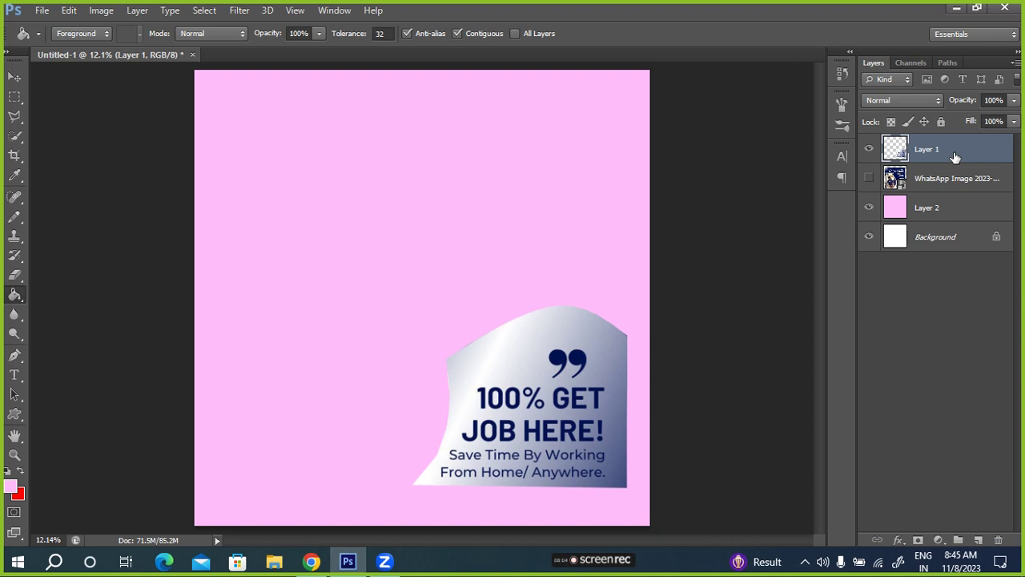
key("ctrl+t")
mouse_move(522, 434)
left_mouse_down()
mouse_move(355, 235)
mouse_move(355, 262)
left_mouse_up()
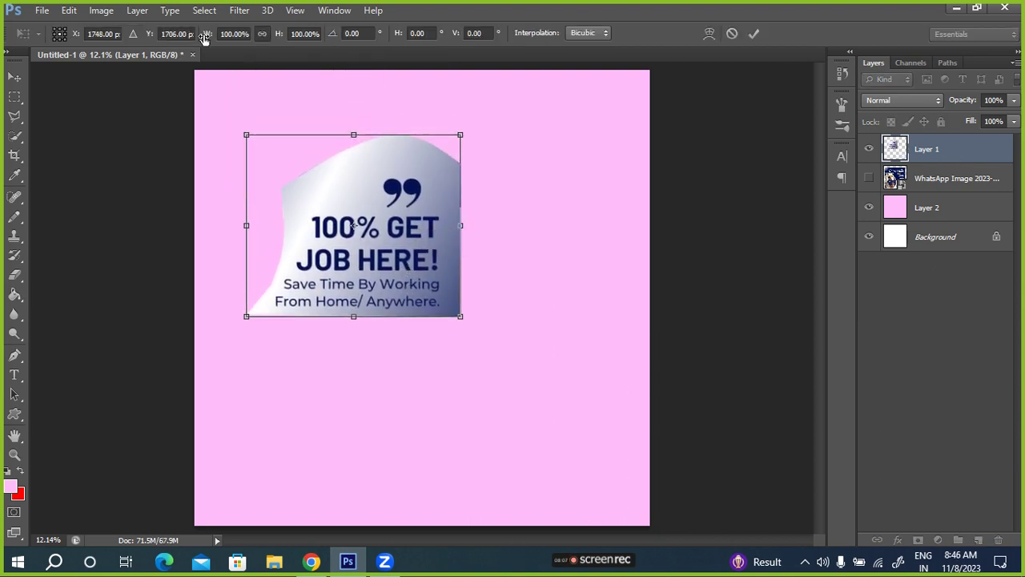
mouse_move(207, 38)
left_mouse_down()
mouse_move(312, 55)
mouse_move(157, 36)
left_mouse_up()
left_click_drag(298, 241, 360, 317)
left_click(754, 33)
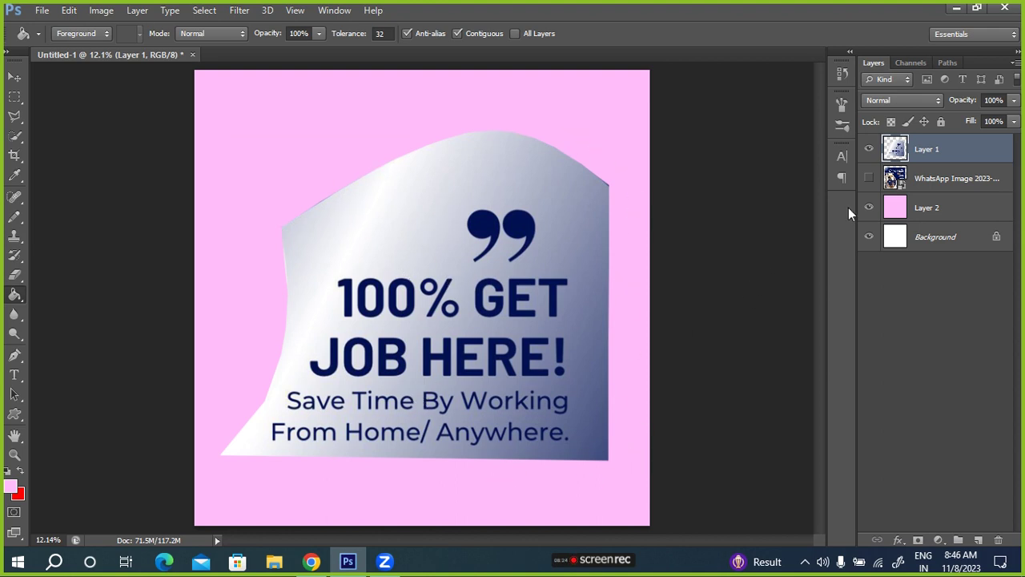
- Show the poster again and delete the enlarged wave block and pink fill layers
left_click(869, 178)
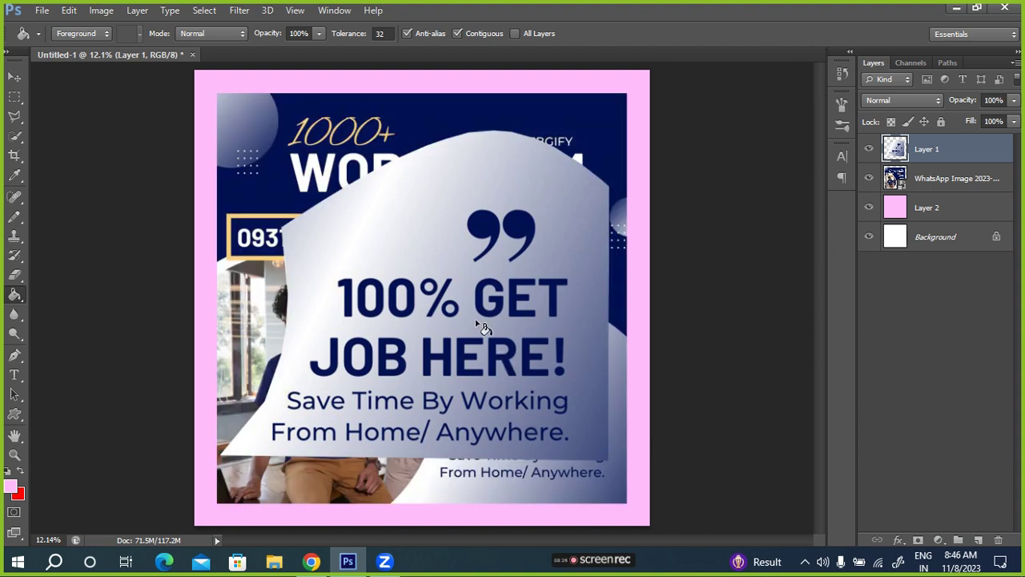
left_click(493, 360)
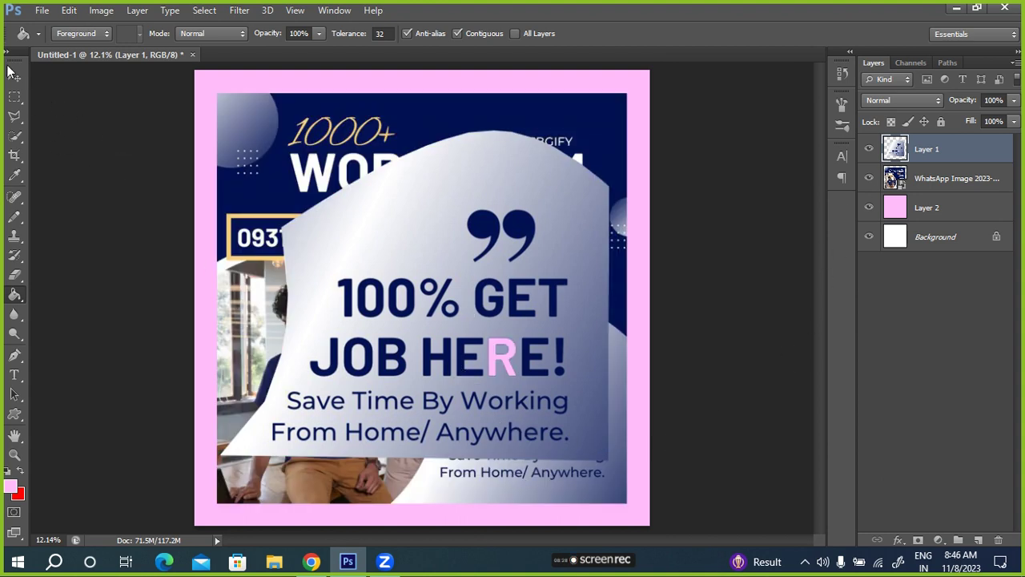
left_click(14, 76)
left_click_drag(475, 301, 420, 190)
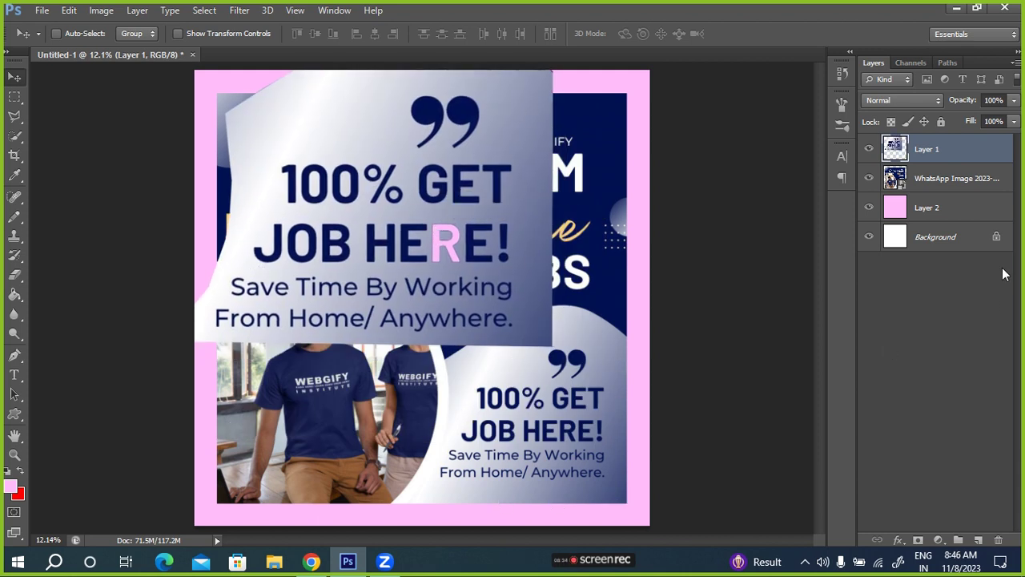
key("Delete")
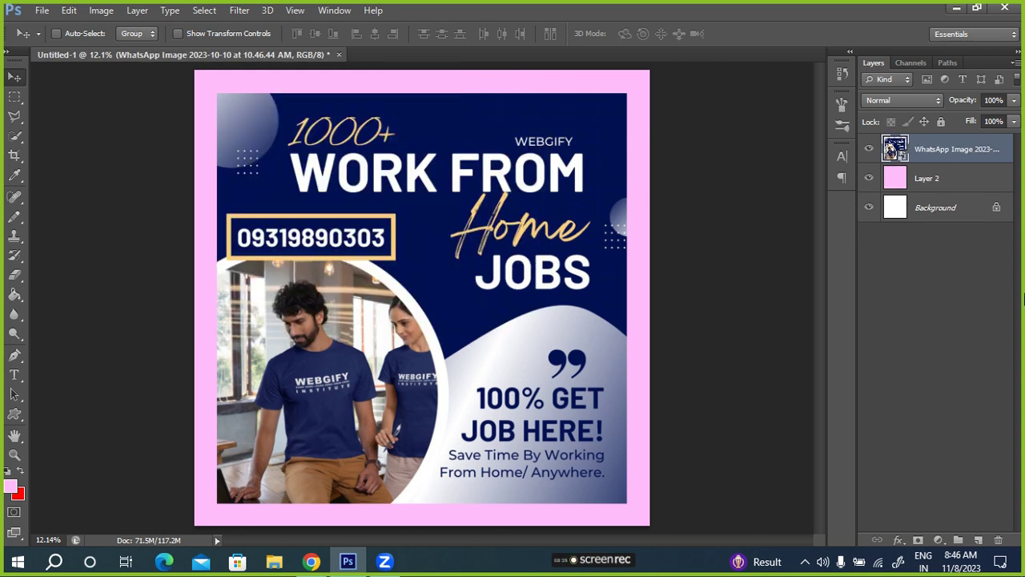
left_click(936, 180)
key("Delete")
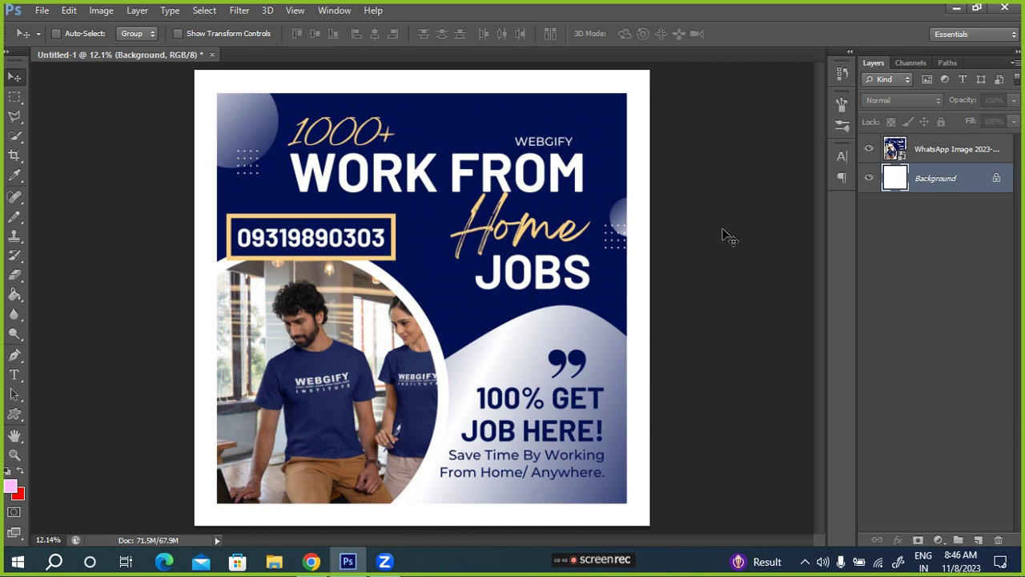
- Step back in History to the Polygonal Lasso state with the wave block selected
left_click(842, 75)
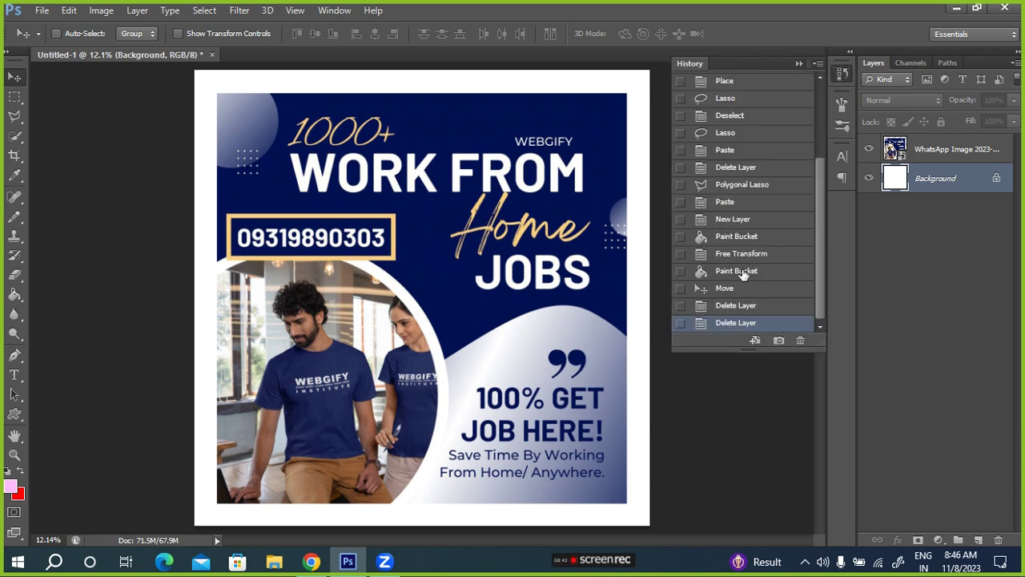
left_click(744, 270)
left_click(745, 253)
left_click(733, 219)
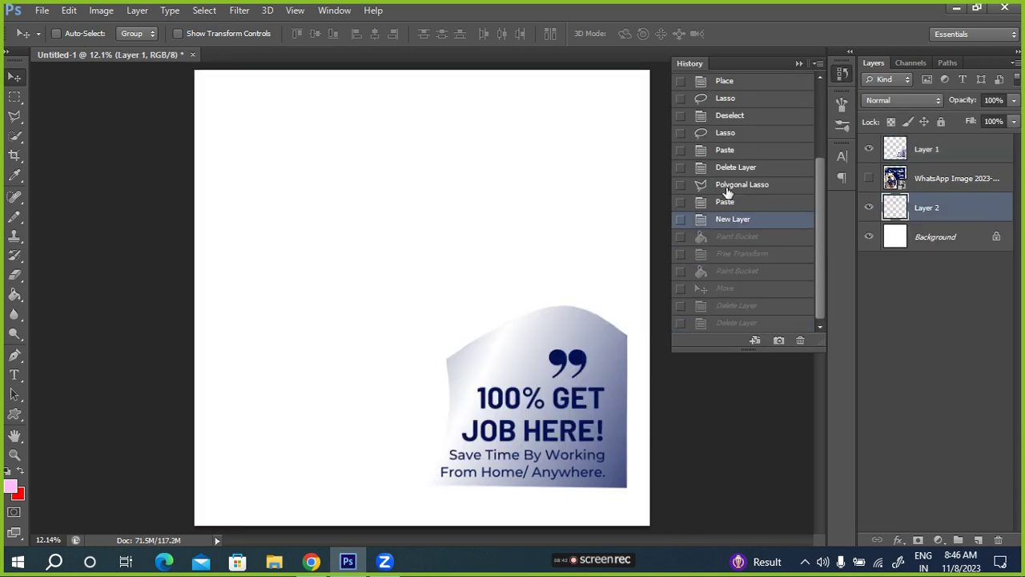
left_click(741, 184)
left_click(842, 75)
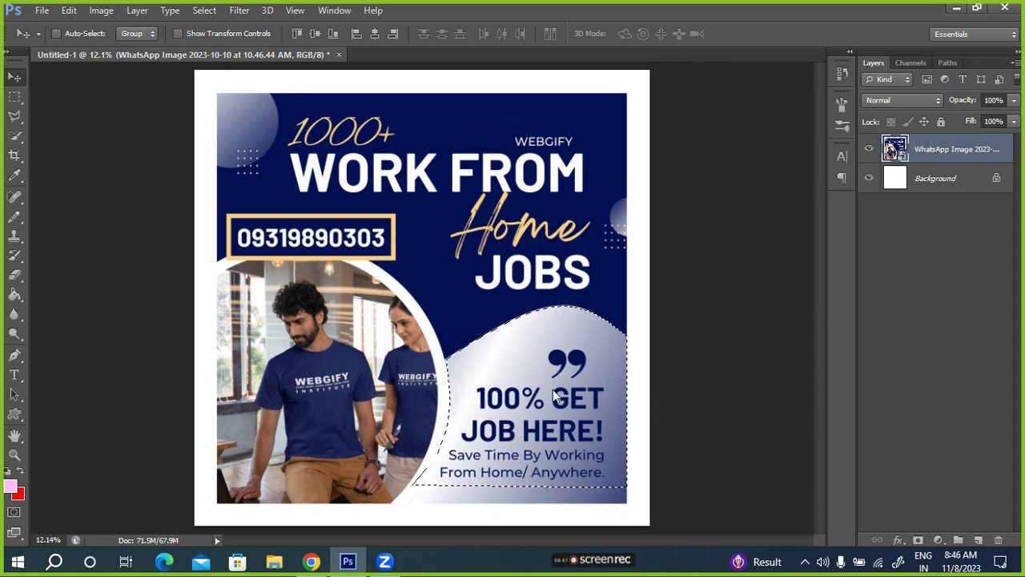
- Try to delete the wave block, dismiss the smart-object error, and deselect with Ctrl+D
key("Delete")
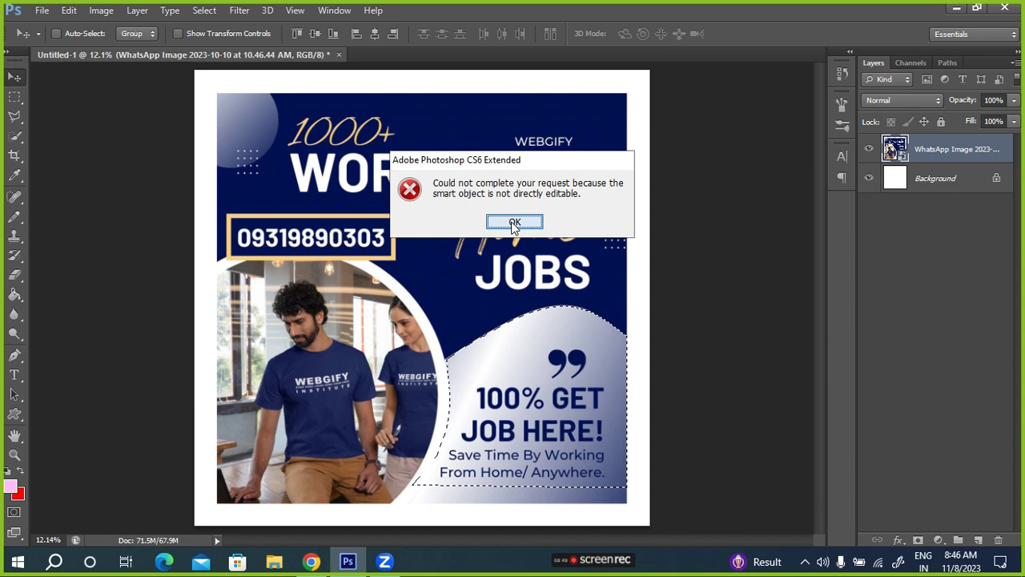
left_click(515, 222)
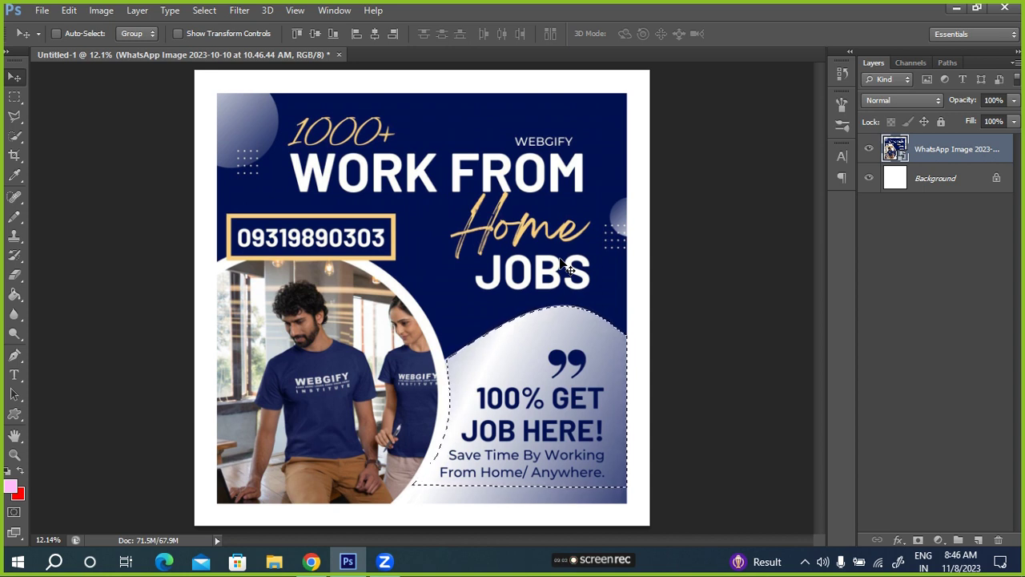
key("ctrl+d")
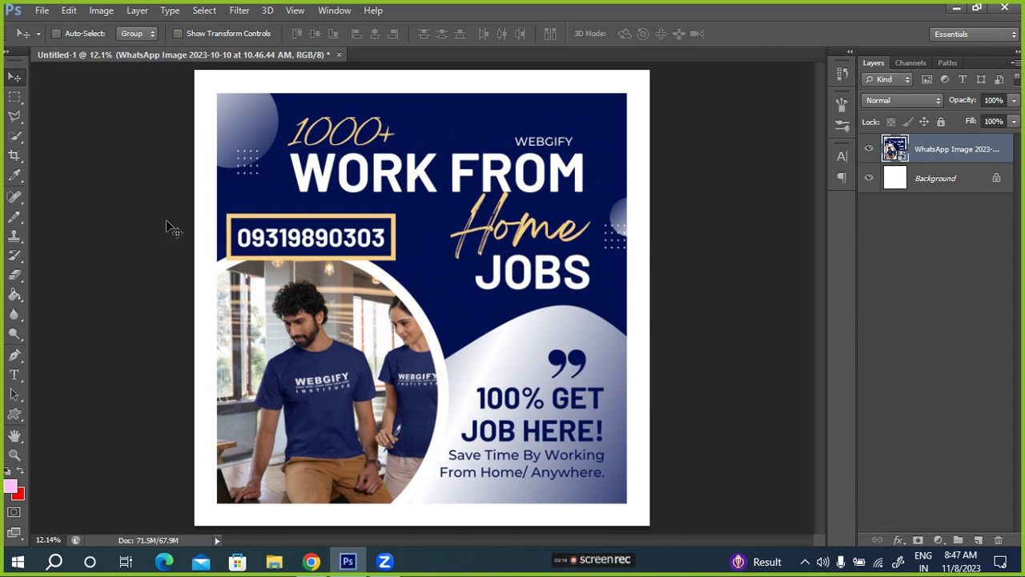
- Polygonal-lasso the phone box's four corners; dismiss the smart-object error after a failed delete
left_click(14, 116)
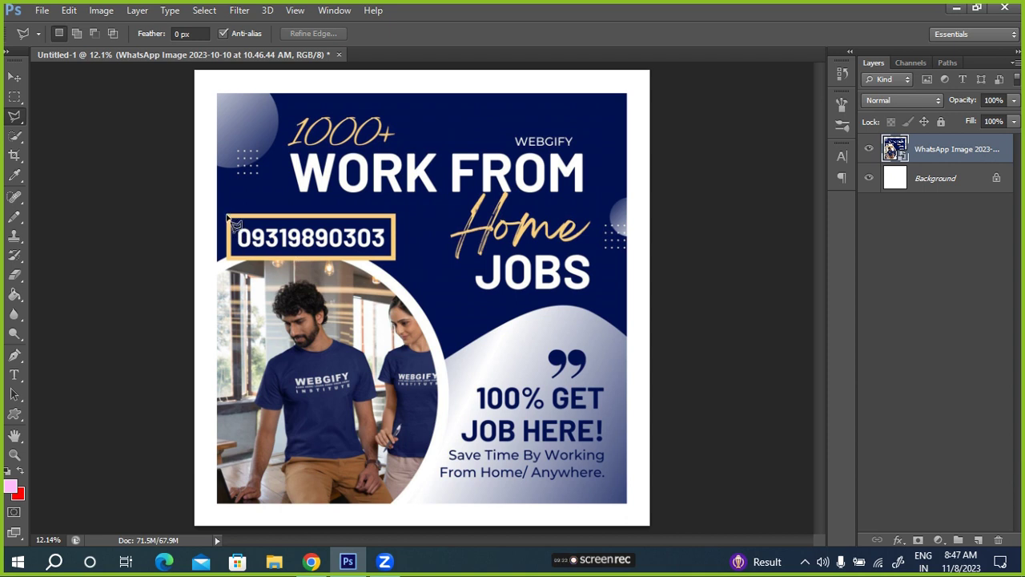
left_click(227, 214)
left_click(395, 215)
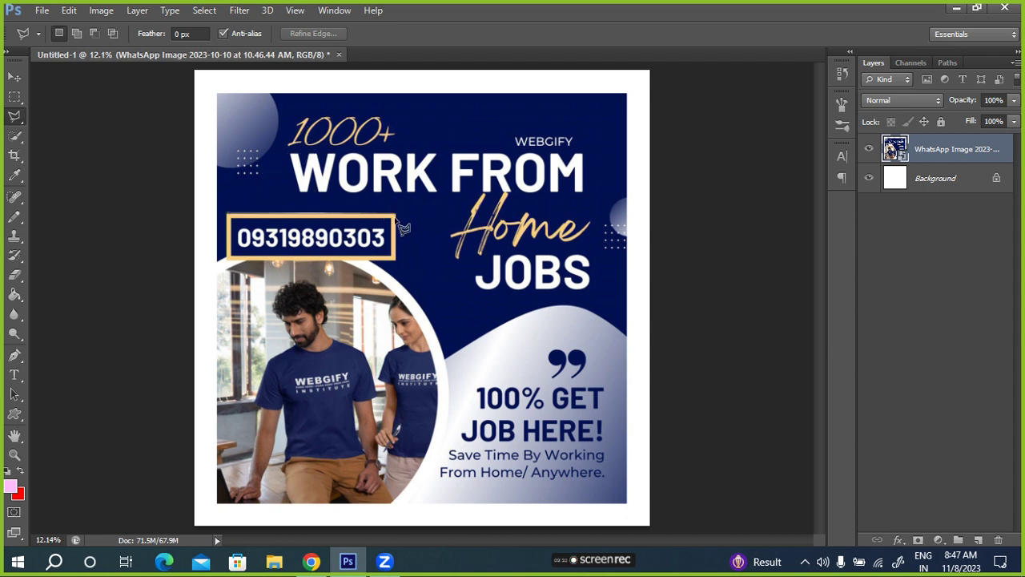
left_click(394, 262)
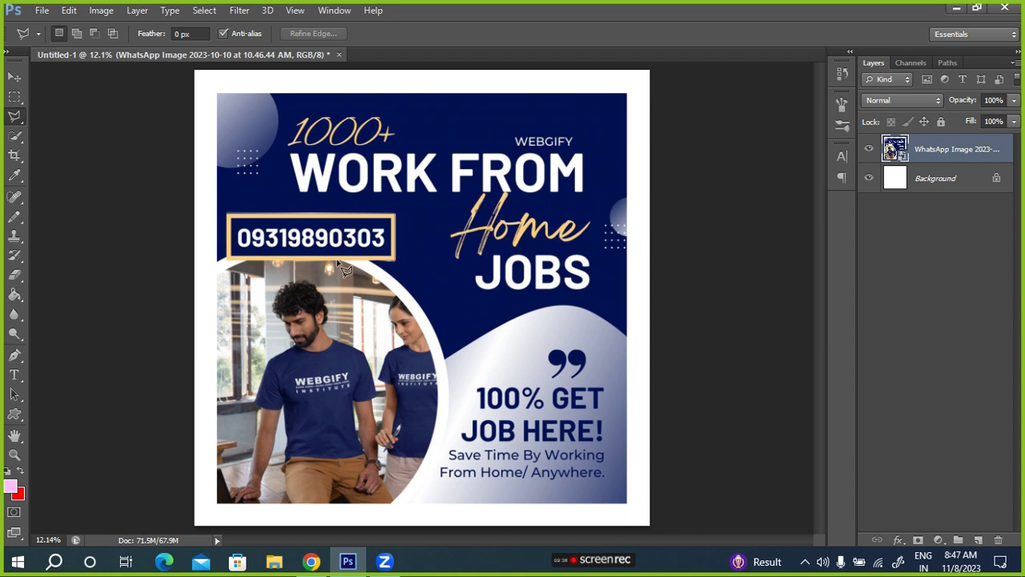
left_click(229, 260)
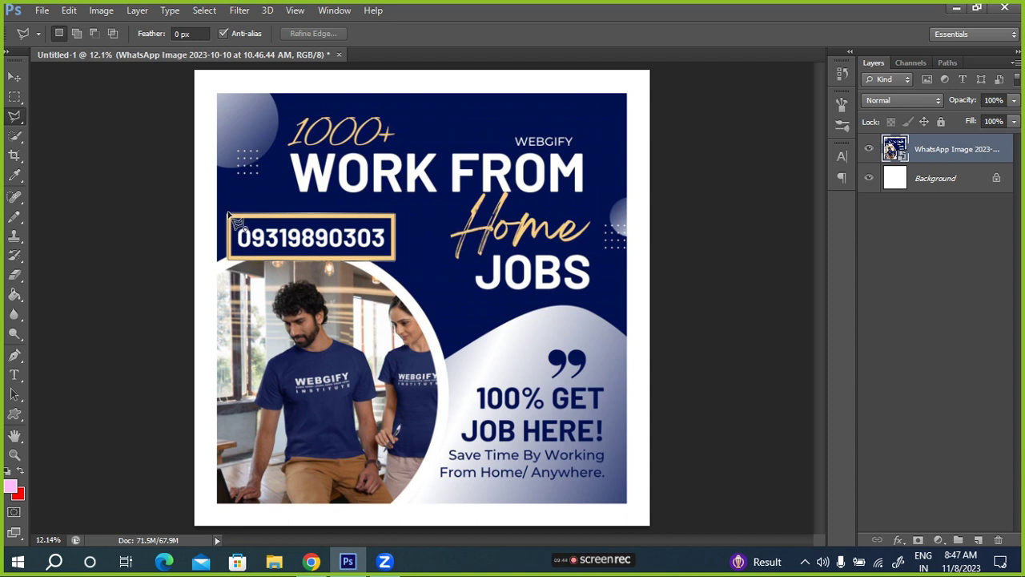
left_click(228, 214)
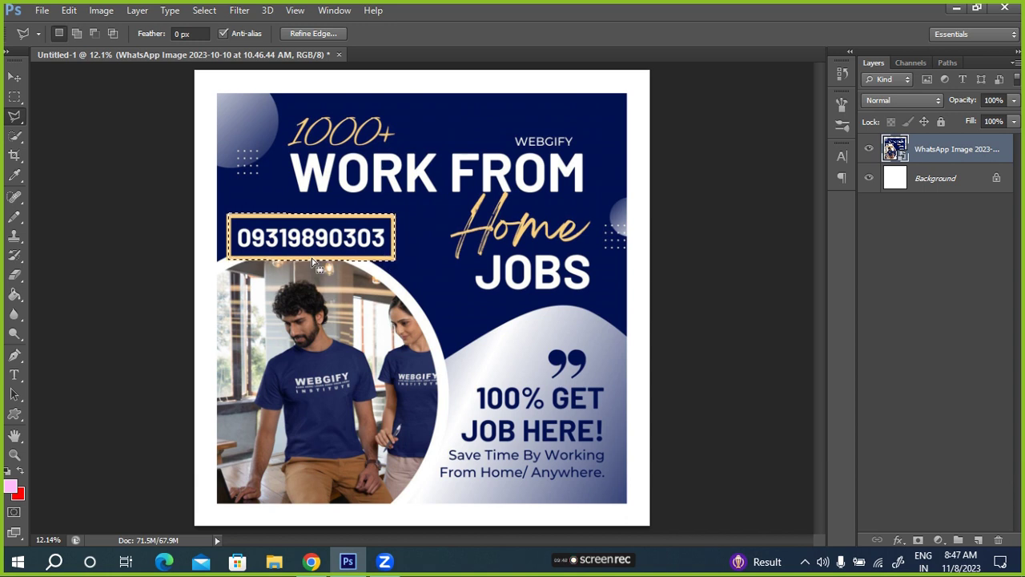
key("Delete")
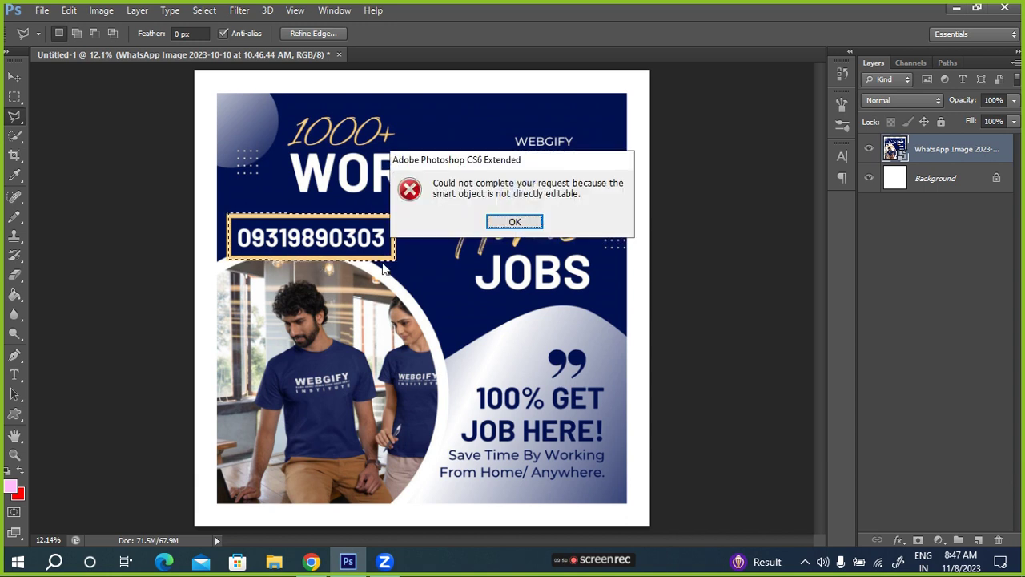
left_click(516, 222)
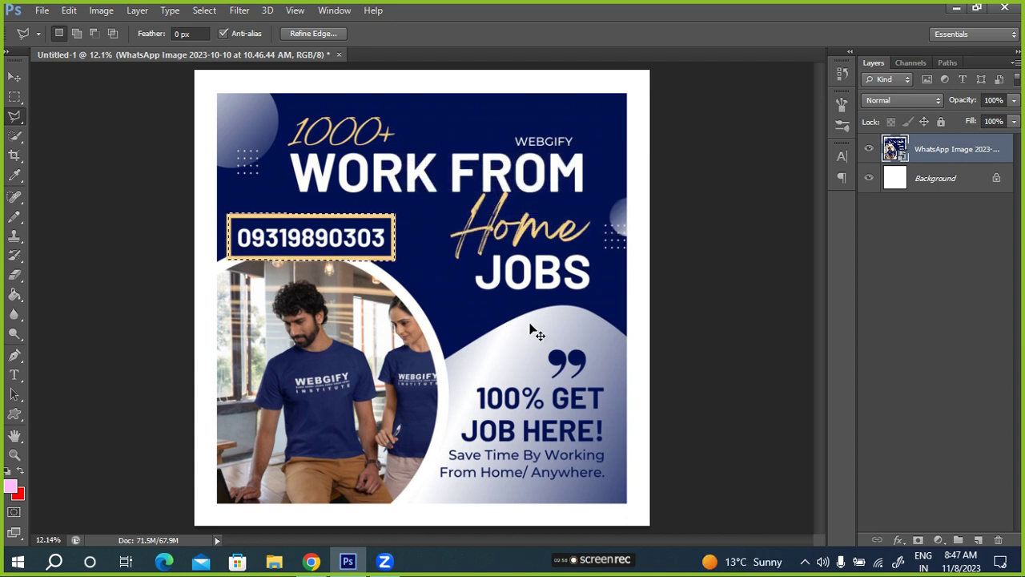
- Copy the phone box to a new layer, try moving it, then delete that duplicate layer
key("ctrl+j")
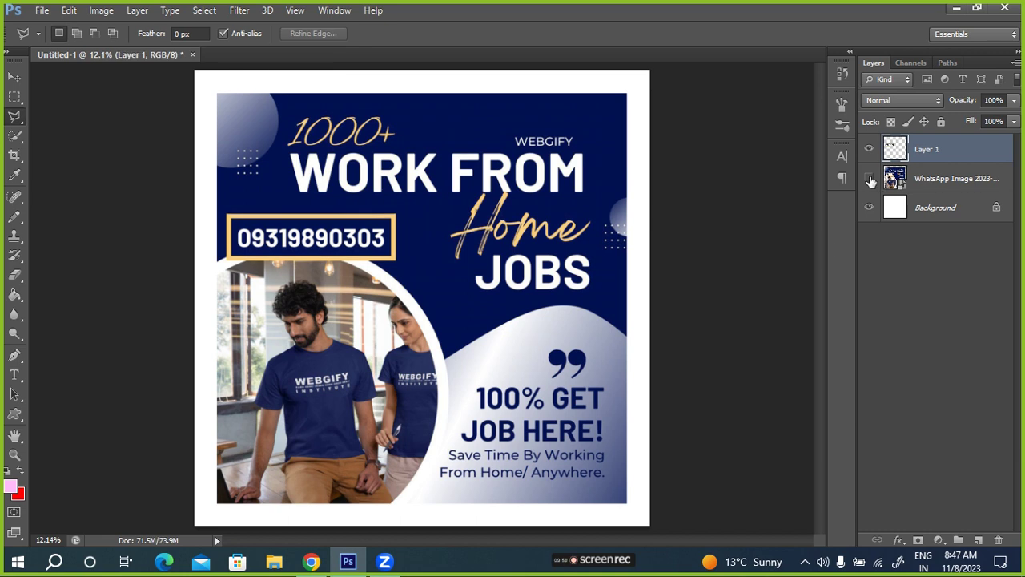
left_click(870, 178)
left_click(15, 76)
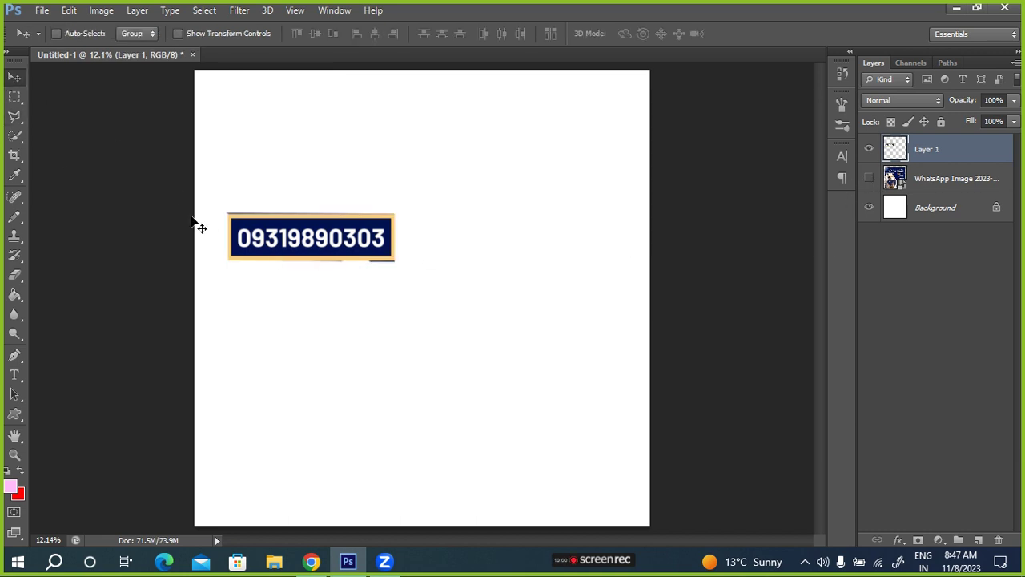
mouse_move(269, 233)
left_mouse_down()
mouse_move(405, 290)
mouse_move(283, 181)
mouse_move(280, 189)
left_mouse_up()
left_click(870, 178)
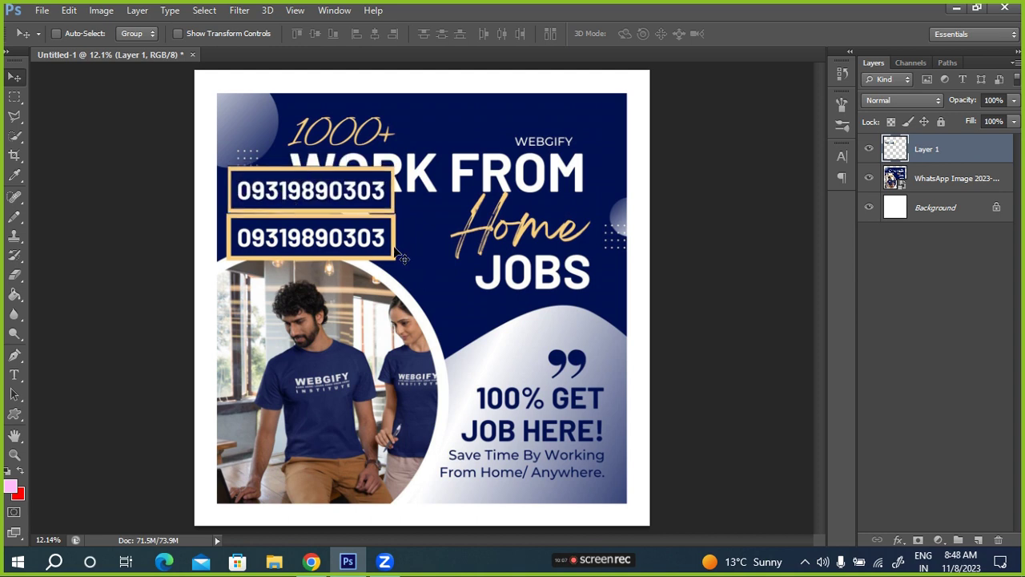
mouse_move(282, 192)
left_mouse_down()
mouse_move(415, 170)
mouse_move(427, 333)
left_mouse_up()
key("Delete")
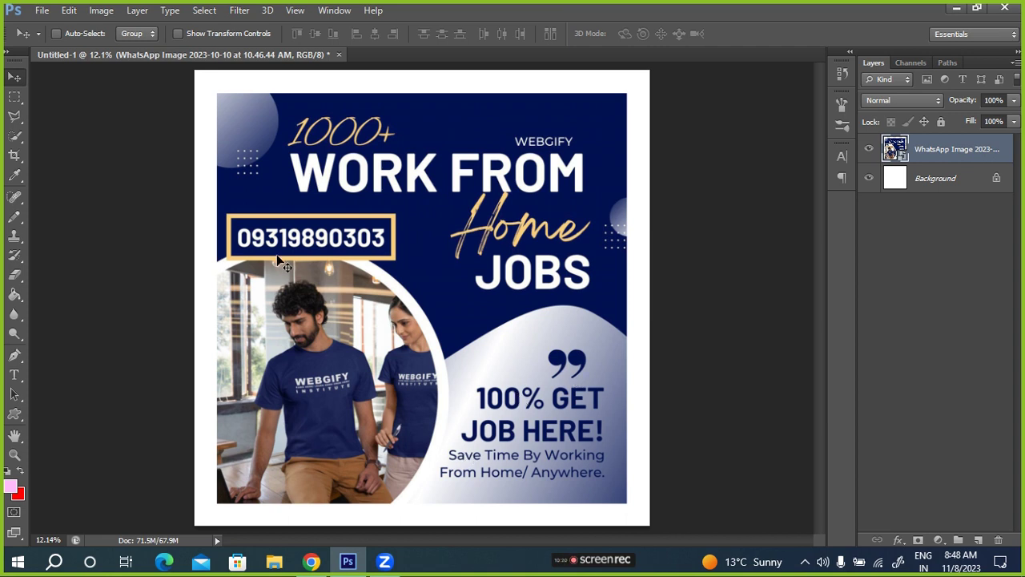
- Outline the phone box's four corners, copy it to Layer 1, and hide the poster layer
left_click(15, 115)
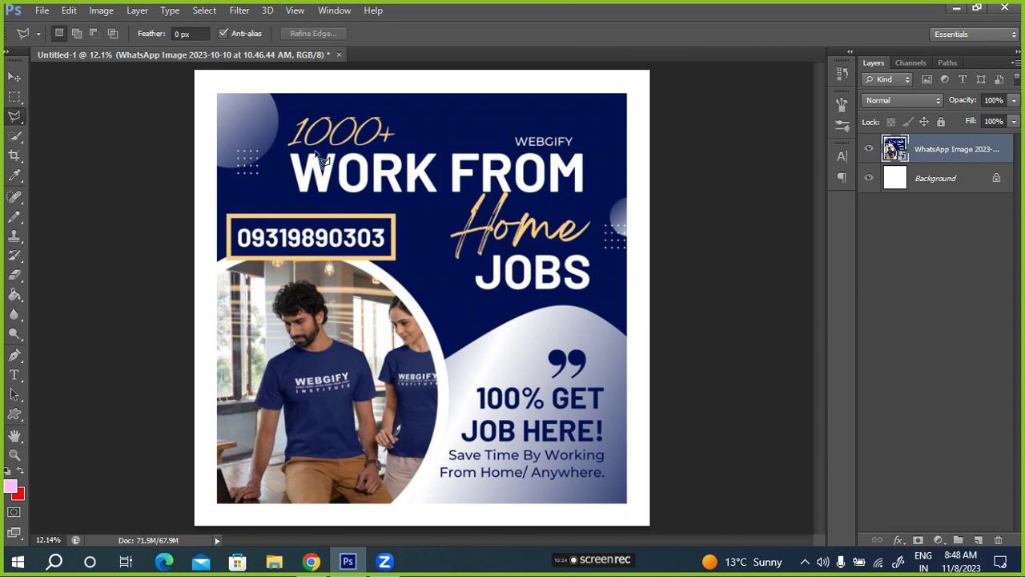
left_click(230, 218)
left_click(394, 214)
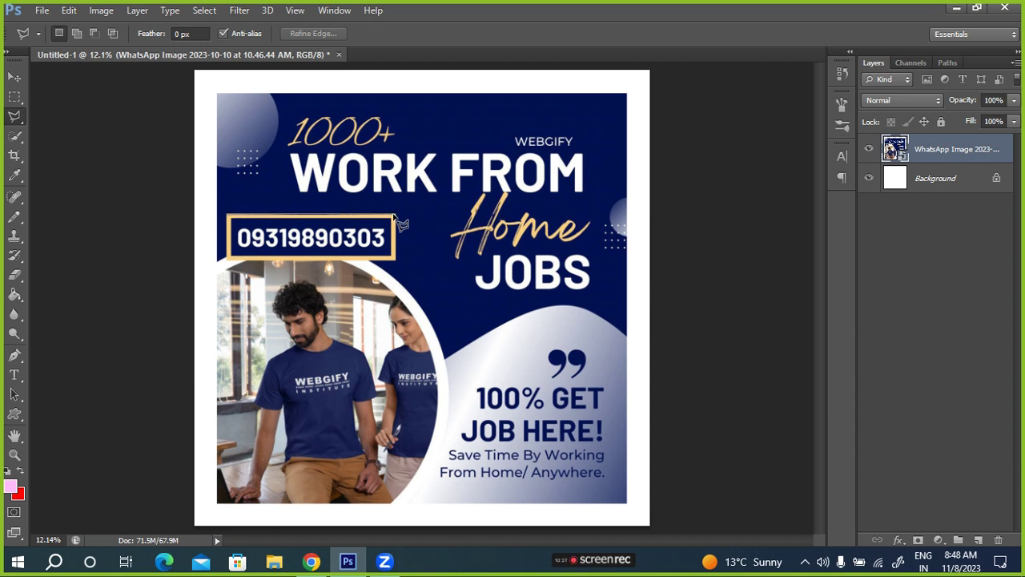
left_click(395, 259)
left_click(229, 259)
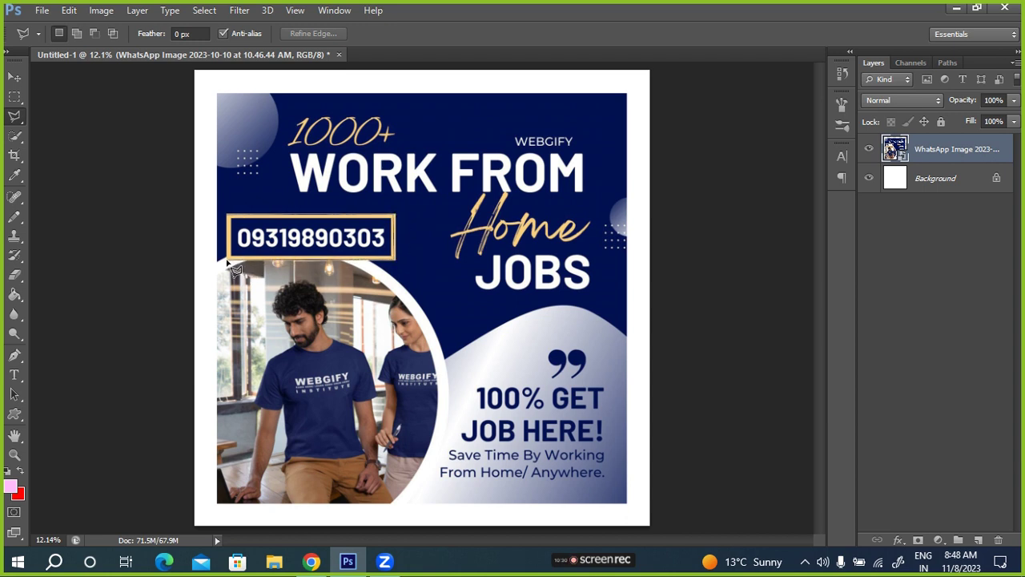
left_click(230, 218)
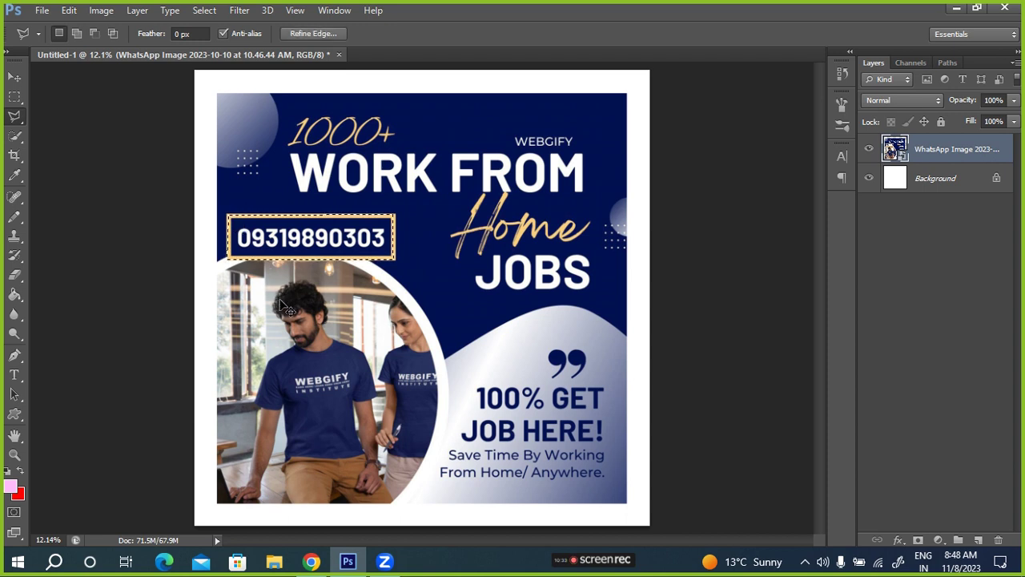
key("ctrl+j")
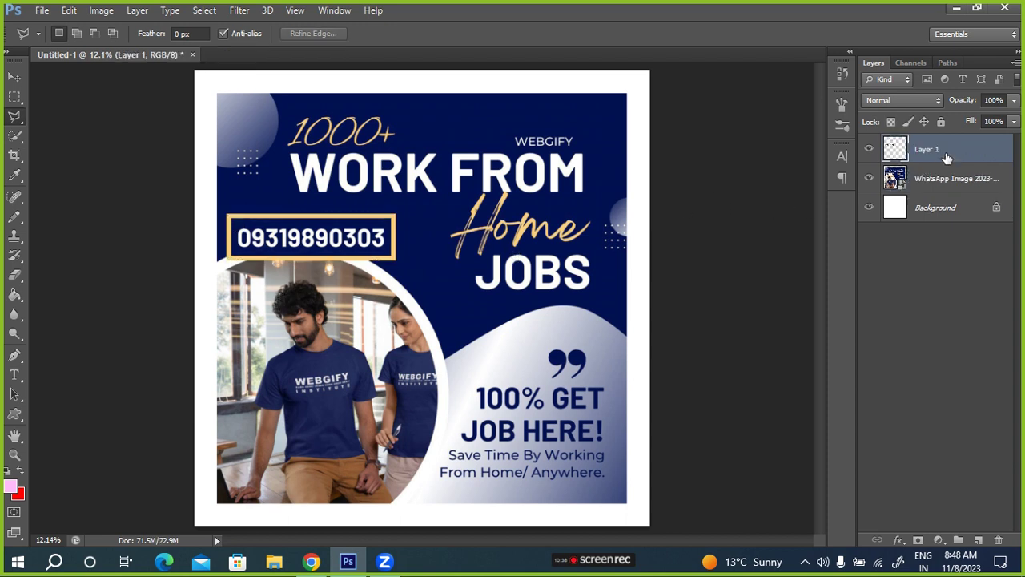
left_click(868, 178)
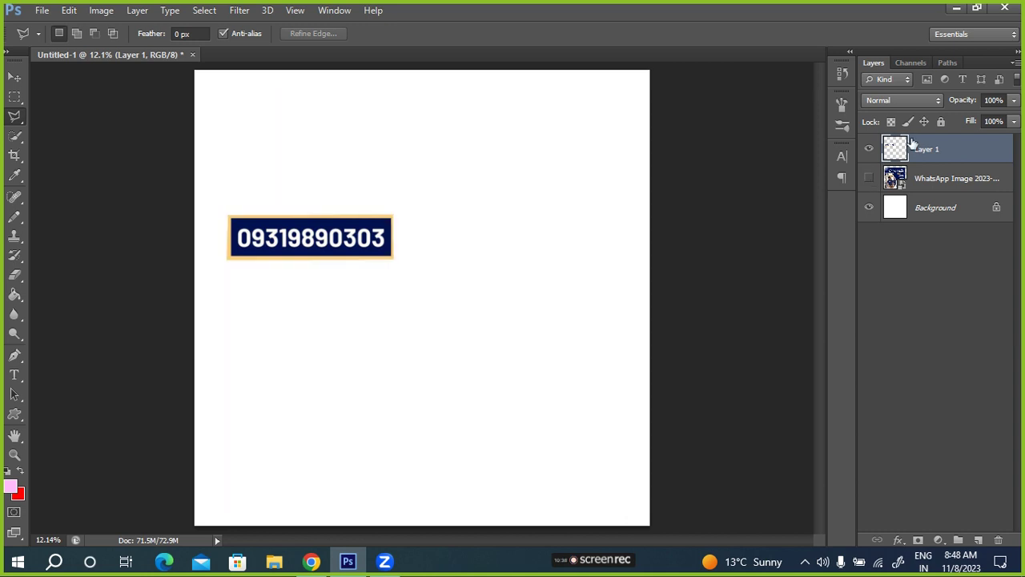
- Scale the phone box proportionally to 164%, move it top right, and show the poster
left_click(16, 77)
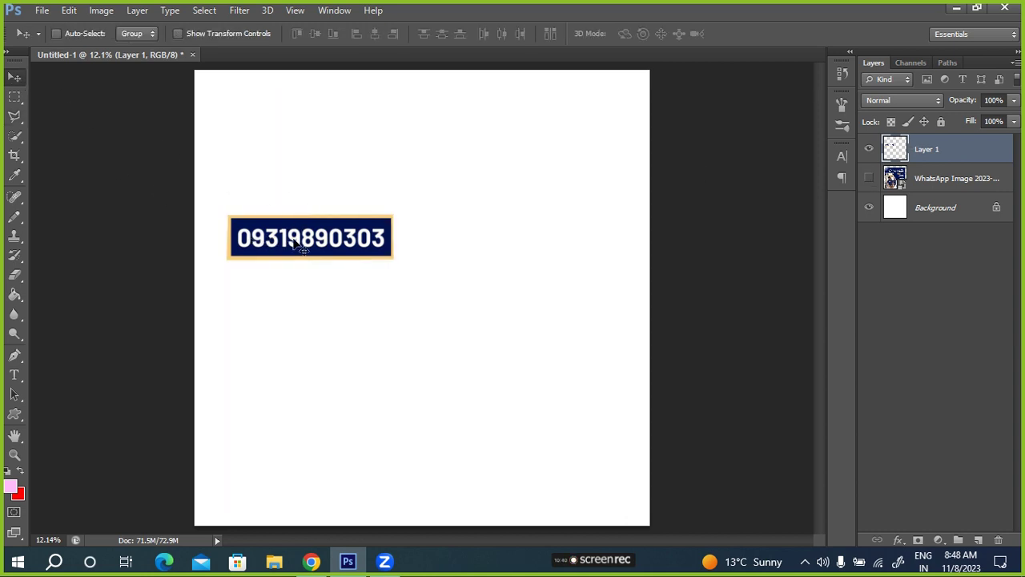
key("ctrl+t")
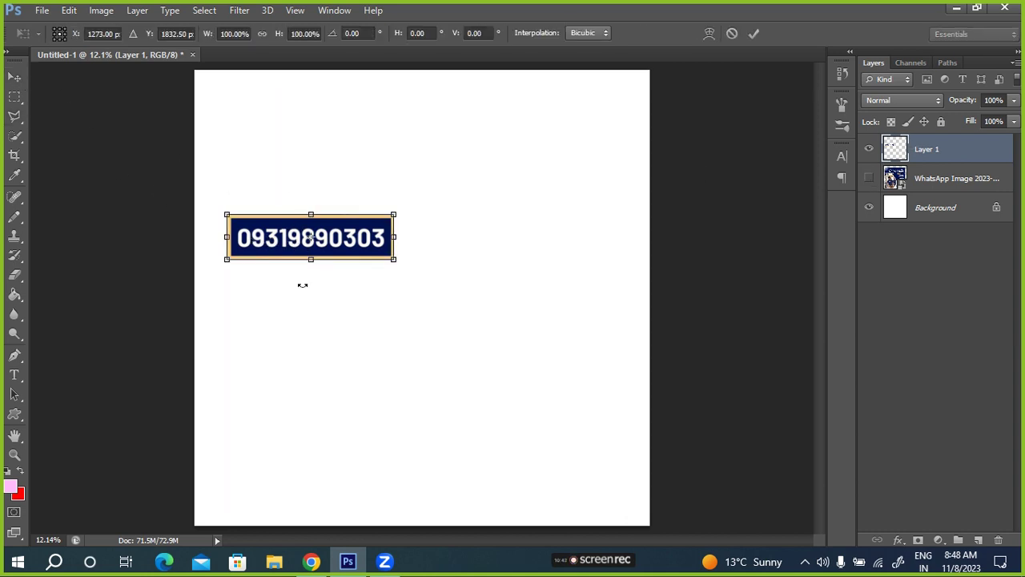
left_click(261, 34)
left_click_drag(206, 35, 257, 37)
mouse_move(284, 231)
left_mouse_down()
mouse_move(476, 166)
mouse_move(451, 134)
left_mouse_up()
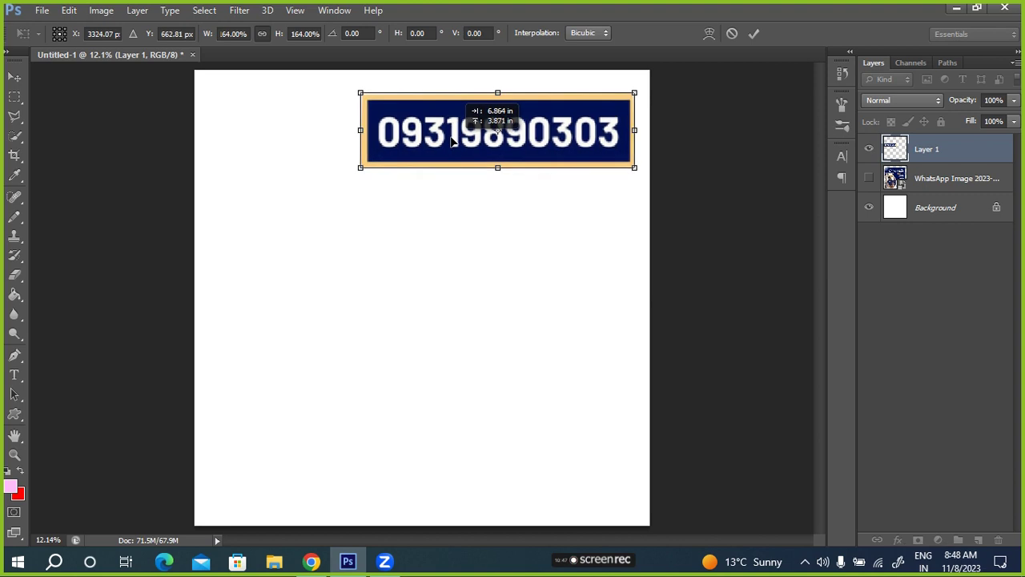
left_click(755, 32)
left_click(929, 180)
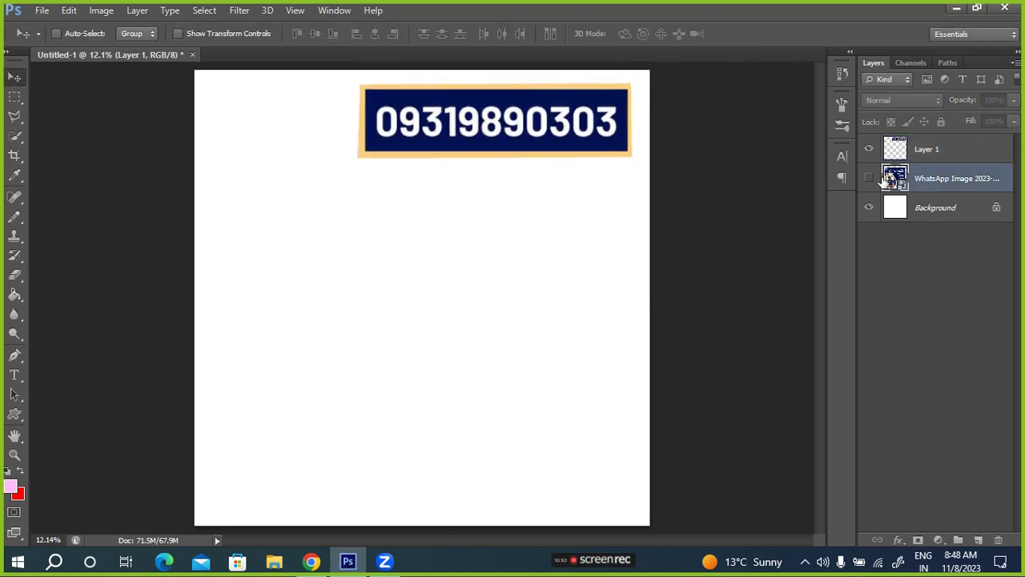
left_click(869, 177)
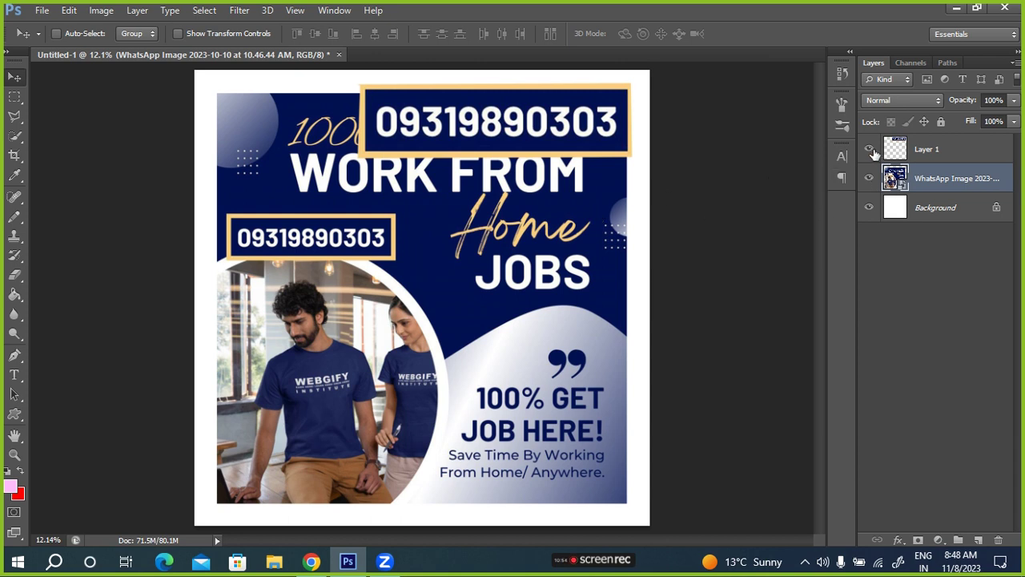
- Move the WhatsApp Image poster layer above Layer 1, keeping Layer 1 visible
left_click(869, 149)
mouse_move(949, 182)
left_mouse_down()
mouse_move(944, 132)
mouse_move(939, 200)
mouse_move(939, 149)
left_mouse_up()
left_click(870, 178)
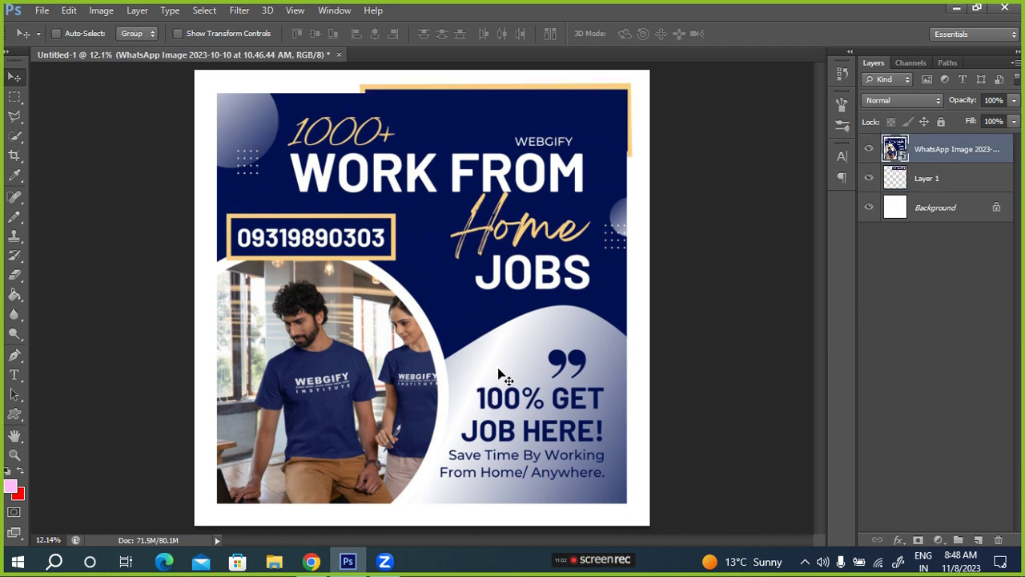
left_click(14, 116)
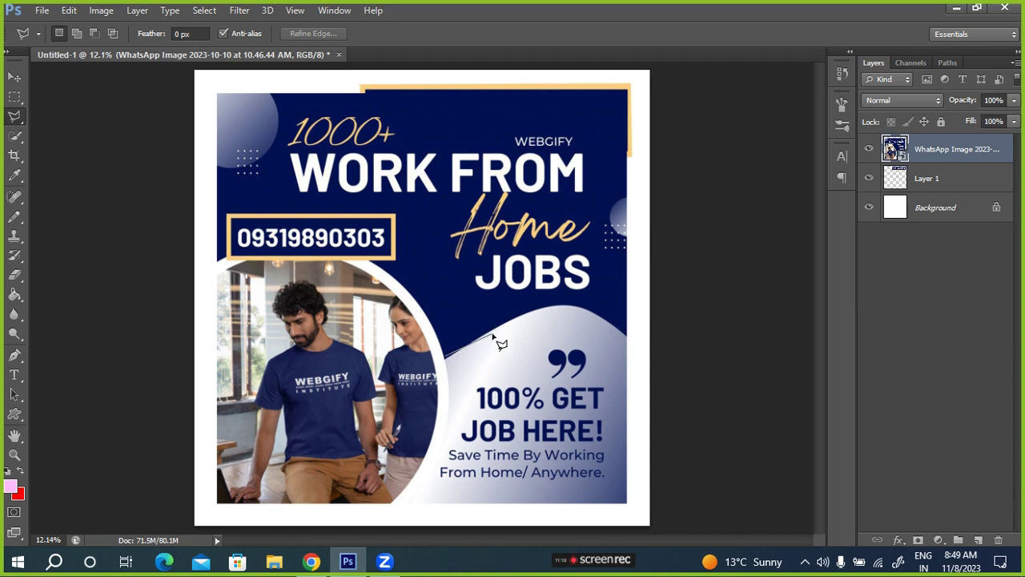
- Copy the bottom-right wave block to Layer 2, hide the poster, and place Layer 2 below it
mouse_move(447, 357)
left_mouse_down()
mouse_move(513, 330)
mouse_move(517, 318)
mouse_move(566, 309)
mouse_move(625, 338)
mouse_move(622, 494)
mouse_move(423, 493)
mouse_move(446, 454)
mouse_move(447, 358)
left_mouse_up()
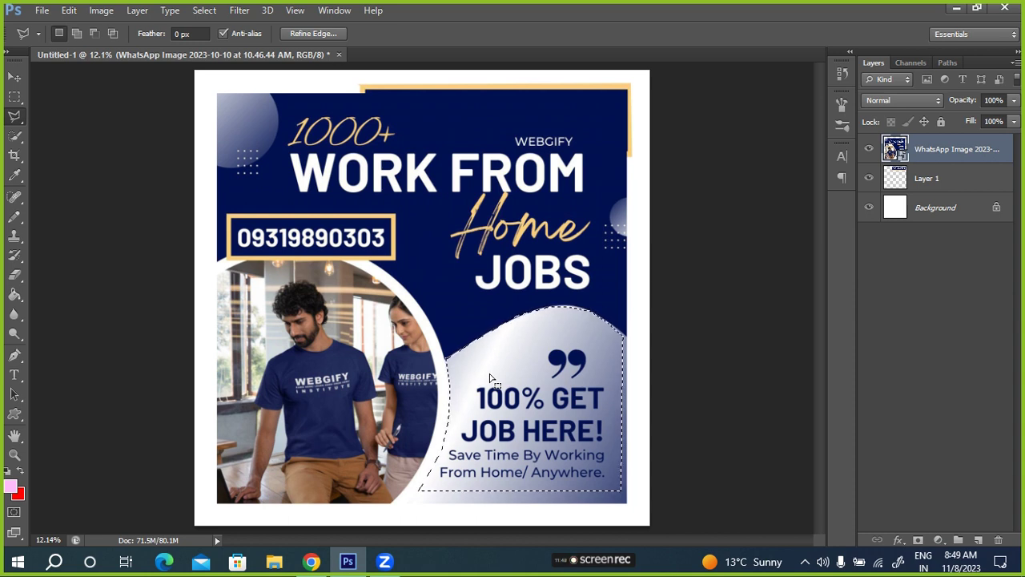
key("ctrl+j")
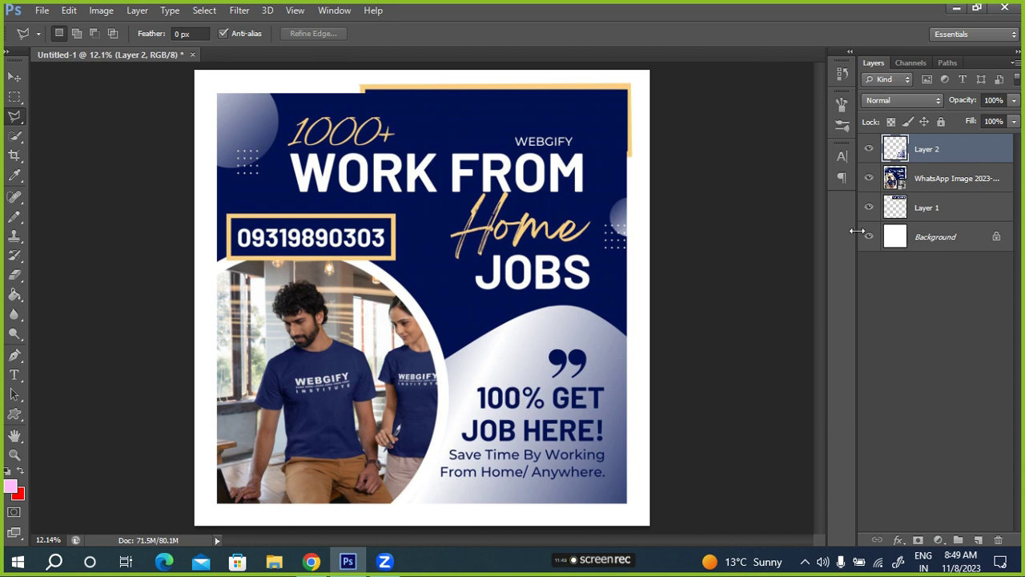
left_click(870, 177)
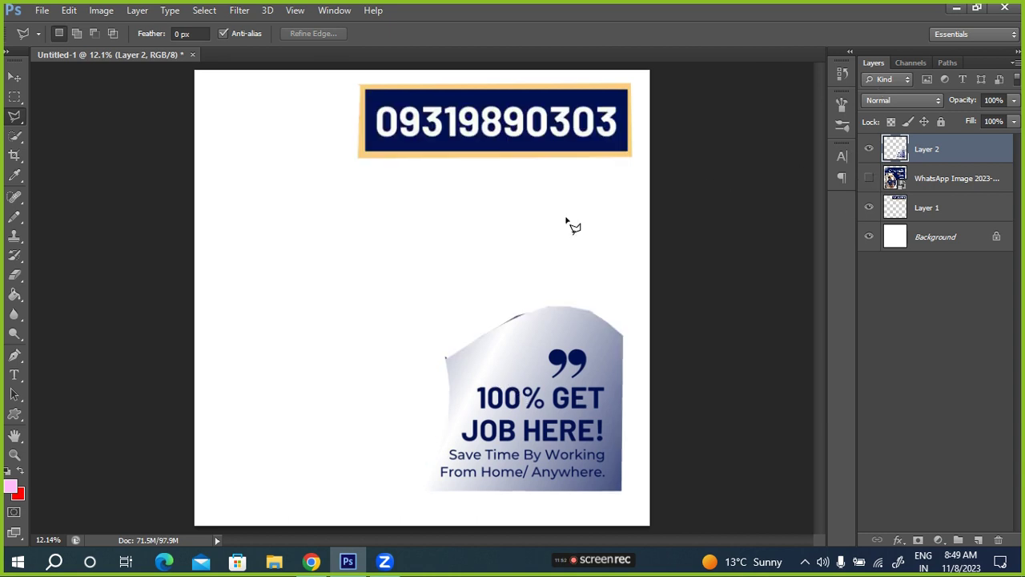
left_click_drag(934, 149, 936, 183)
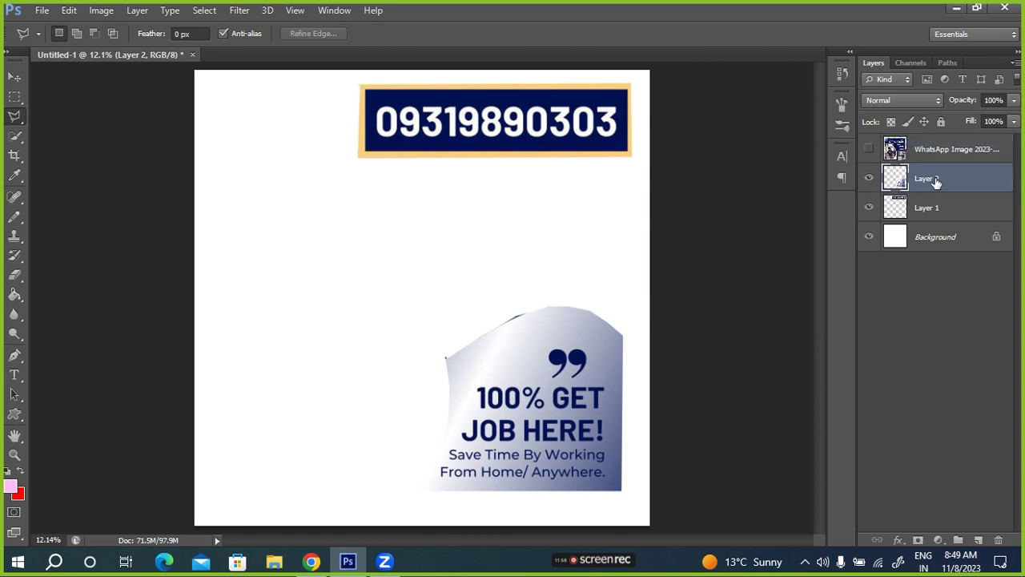
- Scale the wave block proportionally to 157% and reposition it in the lower right
key("ctrl+t")
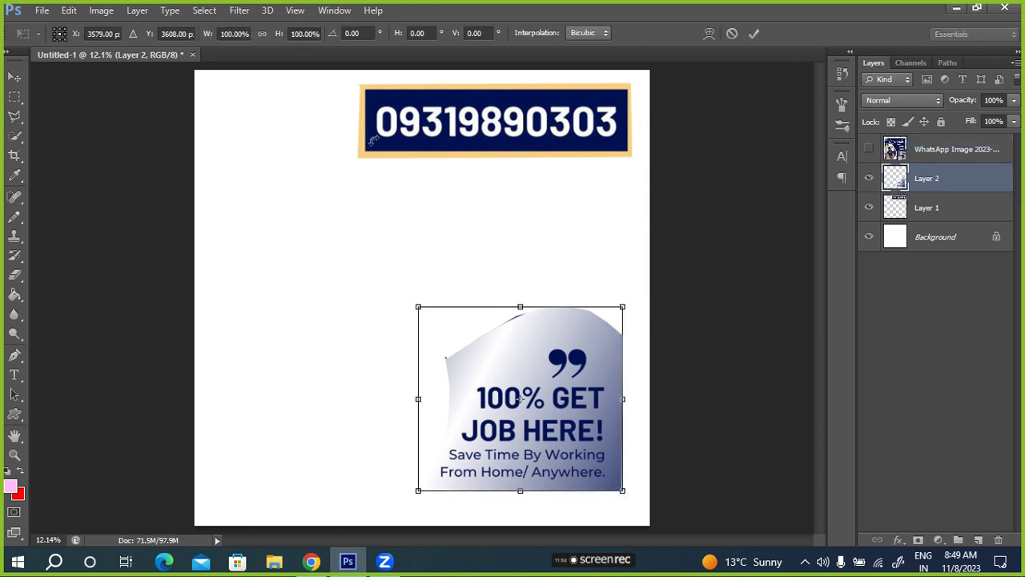
left_click(264, 36)
left_click_drag(206, 34, 244, 39)
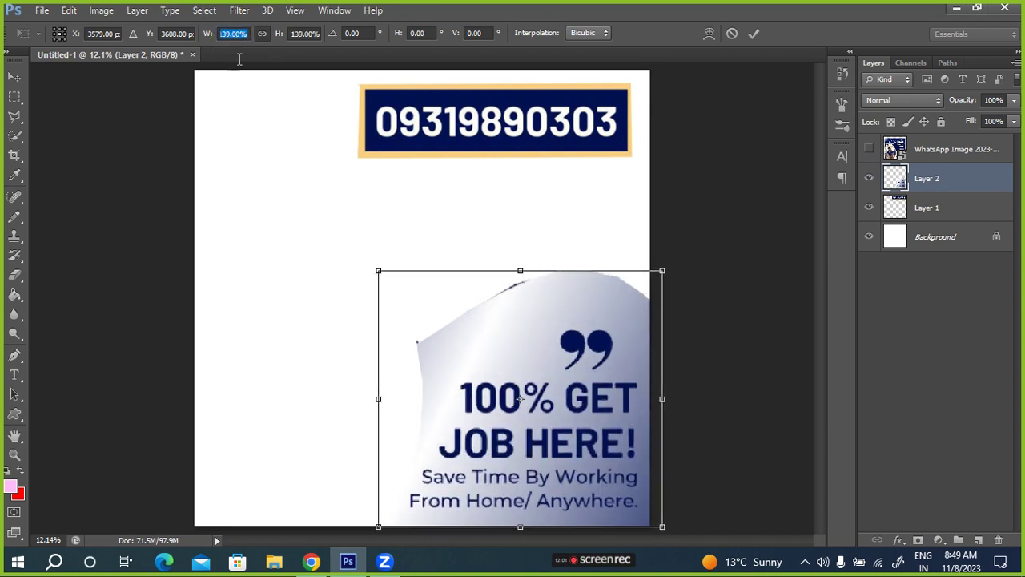
left_click_drag(520, 405, 536, 414)
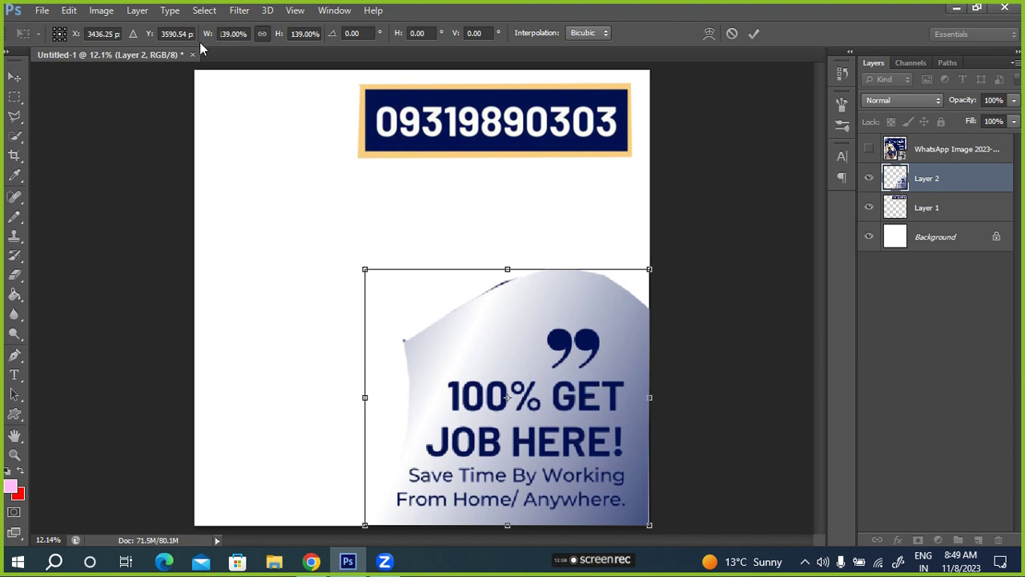
left_click_drag(206, 33, 232, 33)
mouse_move(597, 481)
left_mouse_down()
mouse_move(578, 463)
mouse_move(636, 456)
left_mouse_up()
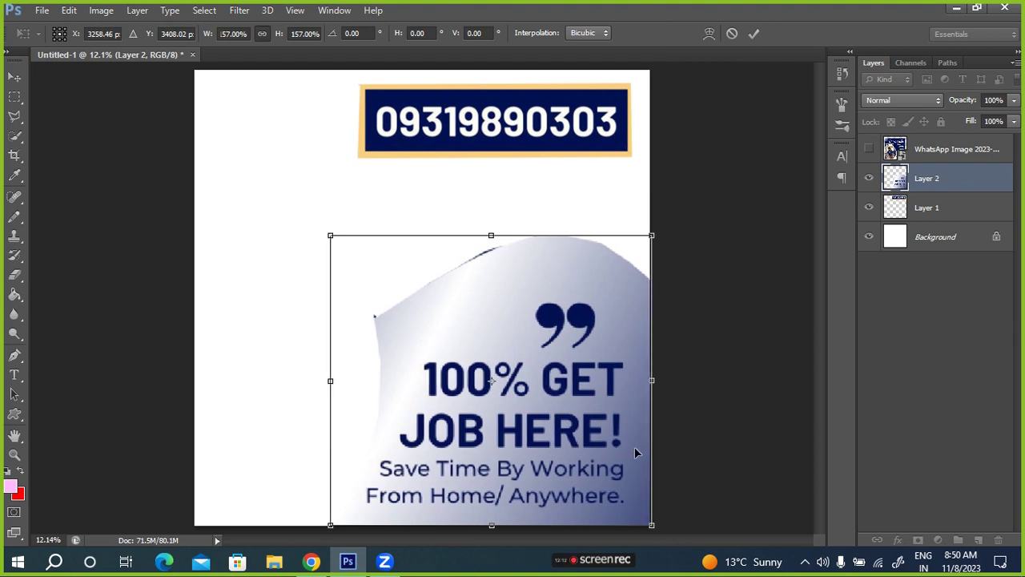
left_click(754, 33)
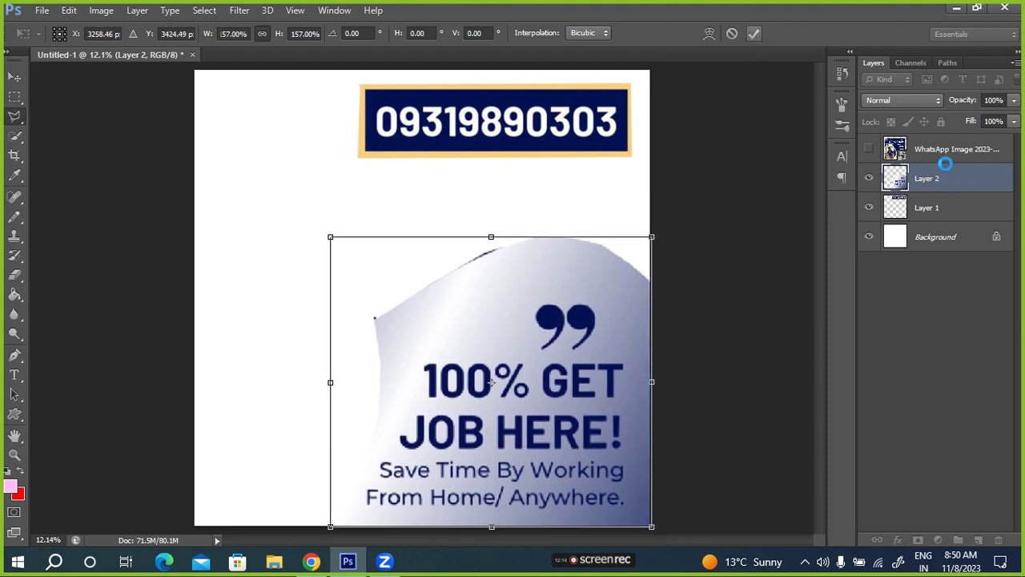
- Show the poster and outline the 1000+ WORK FROM heading with a rectangular lasso
left_click(870, 149)
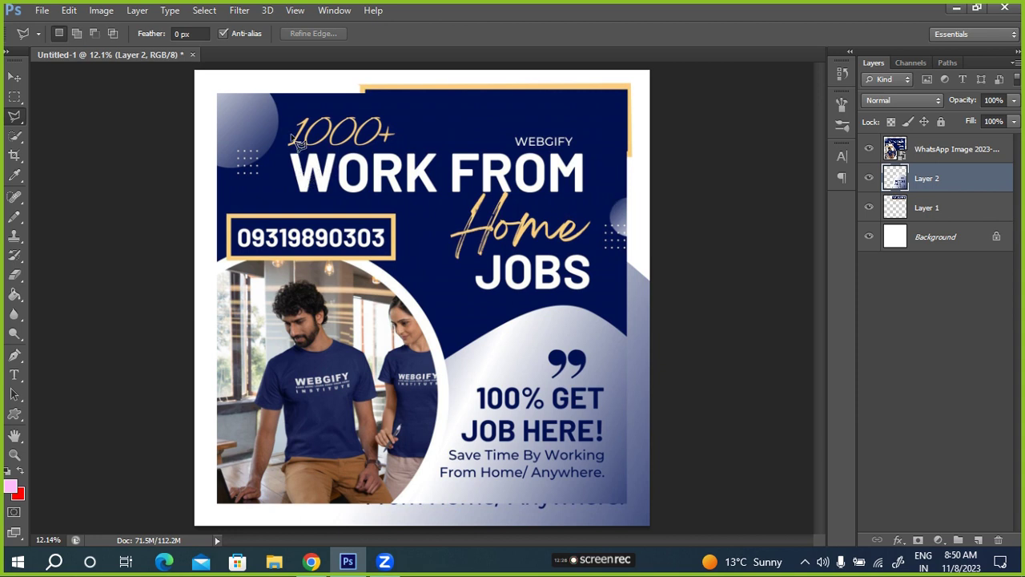
left_click(276, 117)
left_click(275, 194)
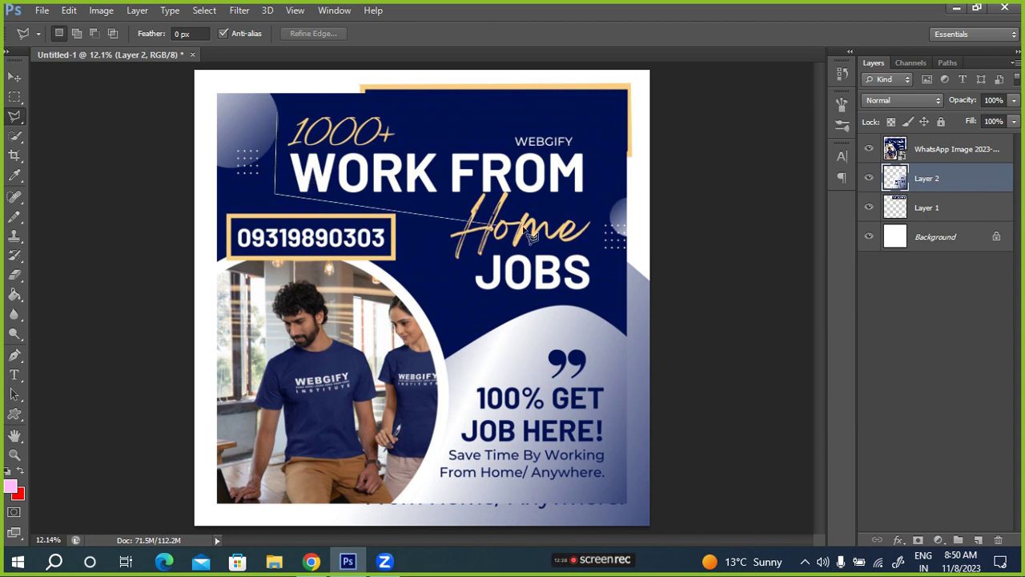
left_click(601, 194)
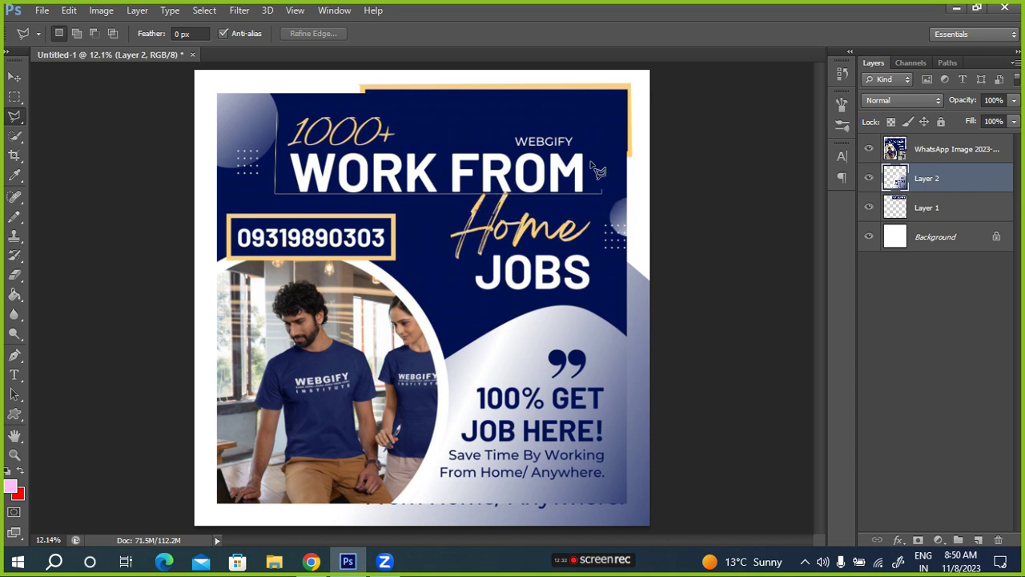
left_click(601, 107)
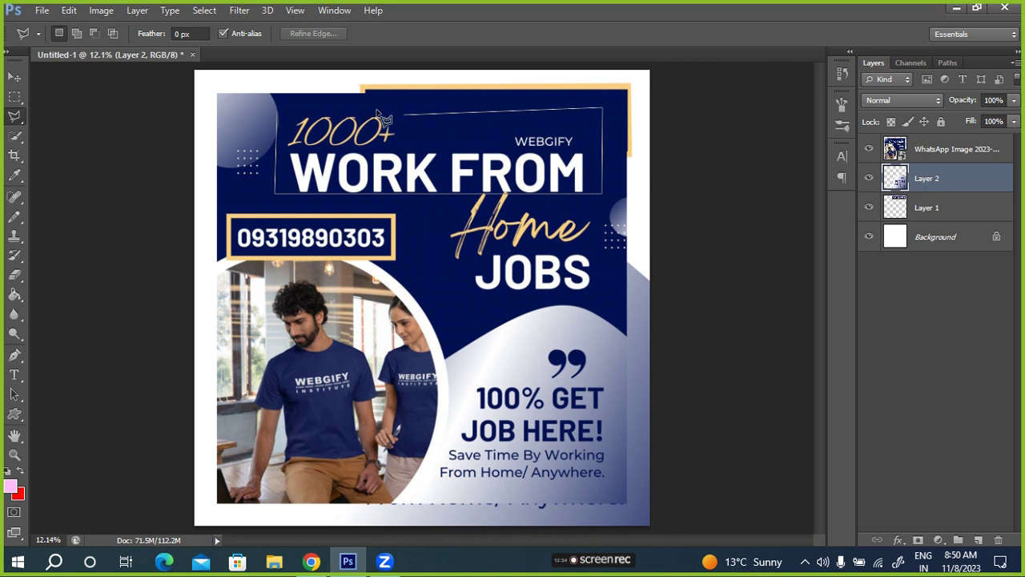
left_click(277, 107)
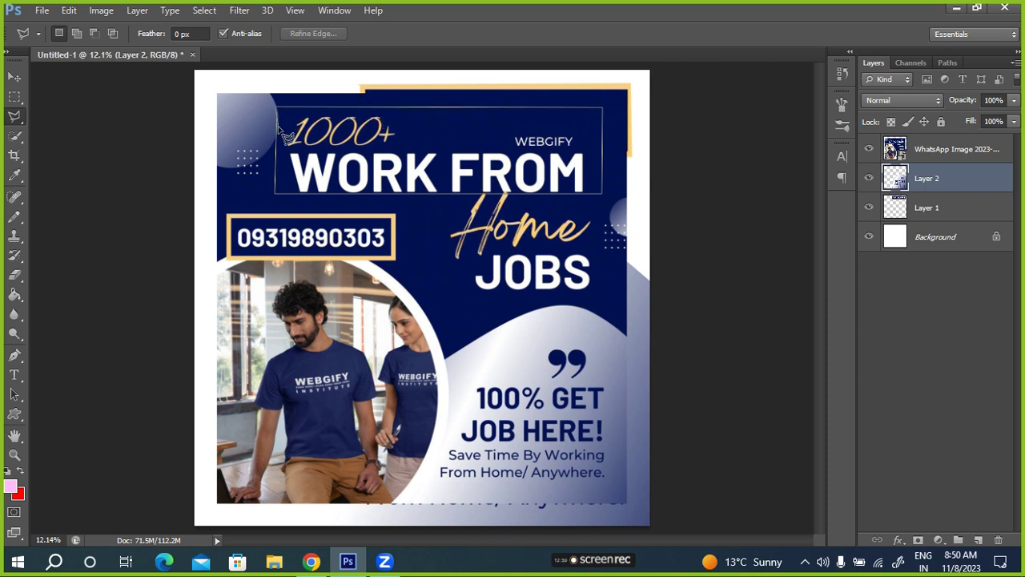
left_click(280, 116)
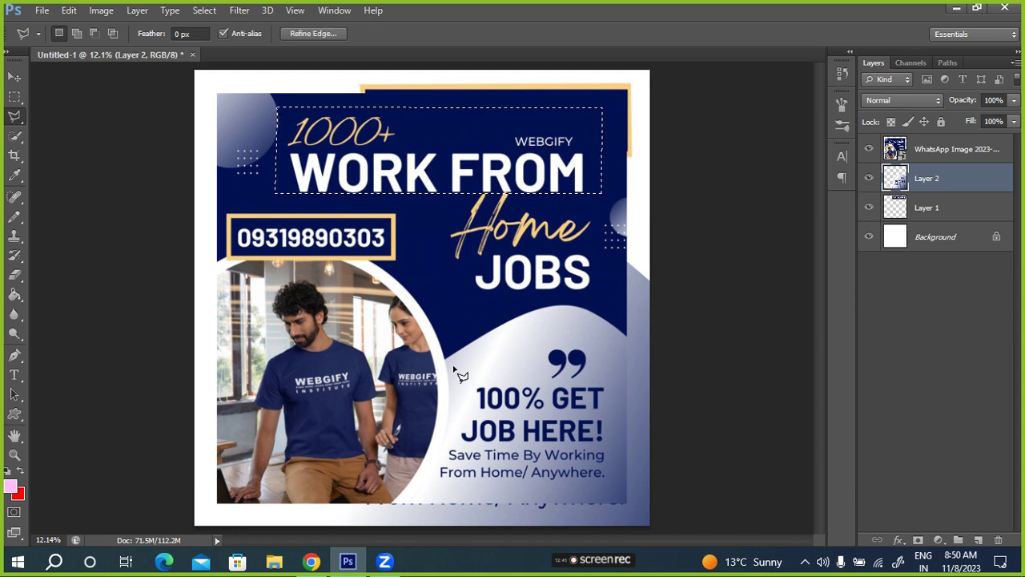
- Attempt copying the heading, dismiss the empty-selection error, and deselect
key("ctrl+c")
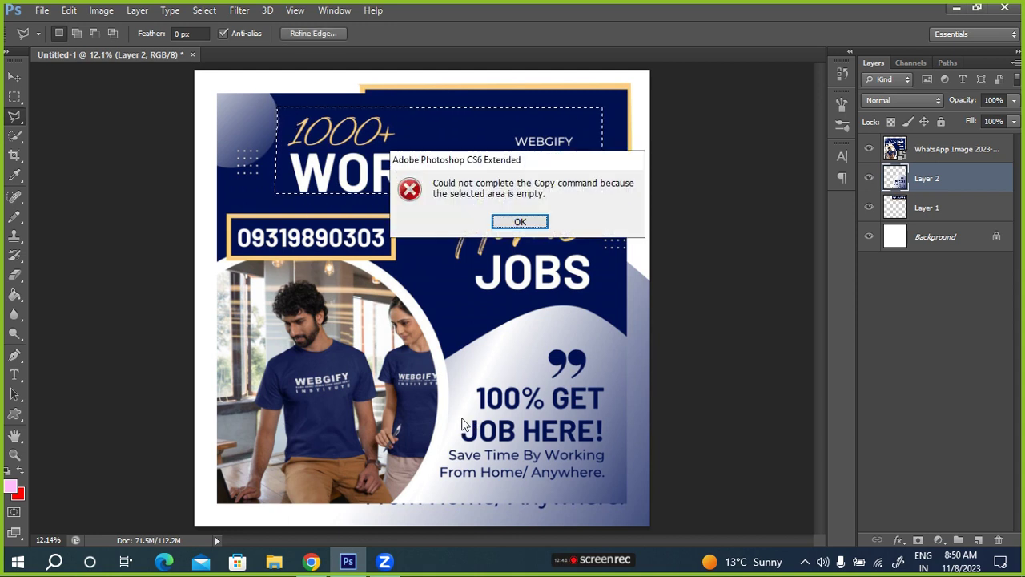
left_click(521, 222)
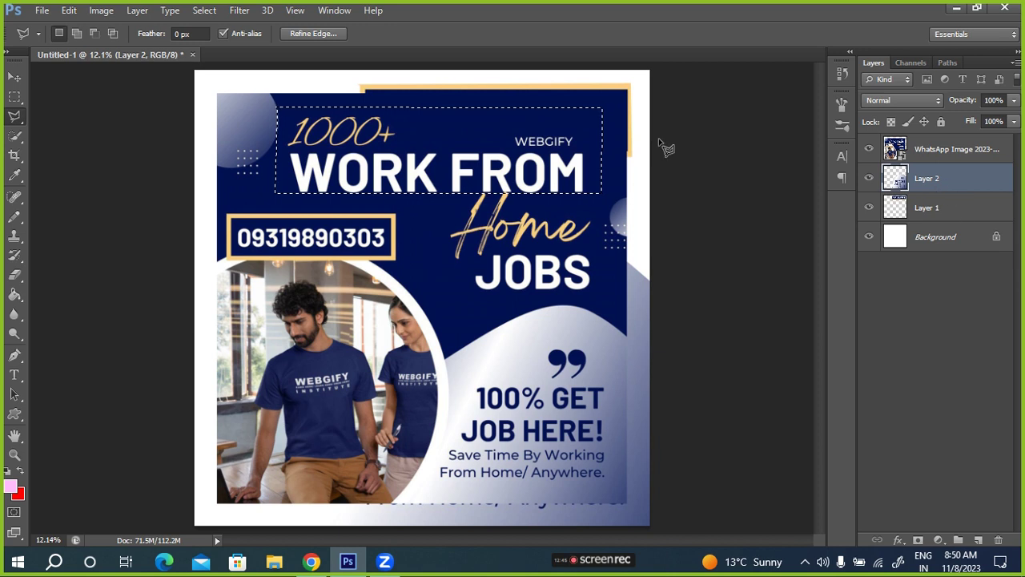
key("ctrl+d")
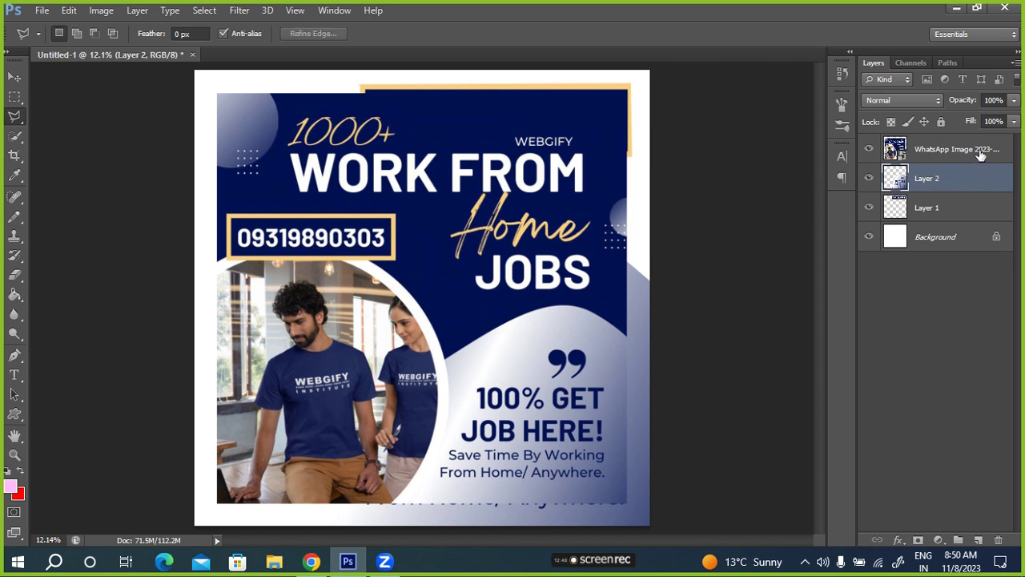
- On the poster layer, outline the 1000+ WORK FROM heading and copy it to Layer 3
left_click(979, 151)
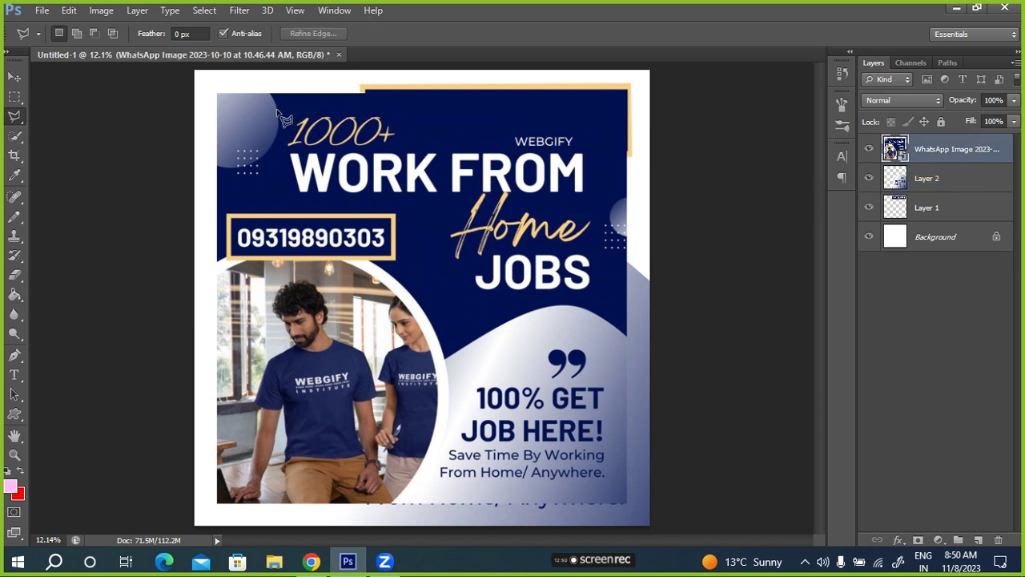
left_click(588, 105)
left_click(590, 199)
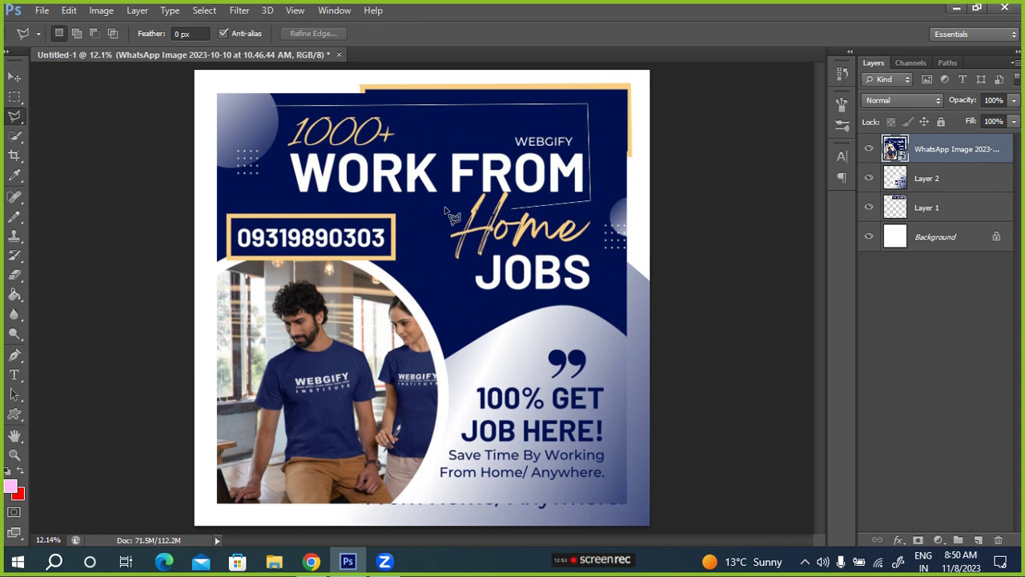
left_click(274, 198)
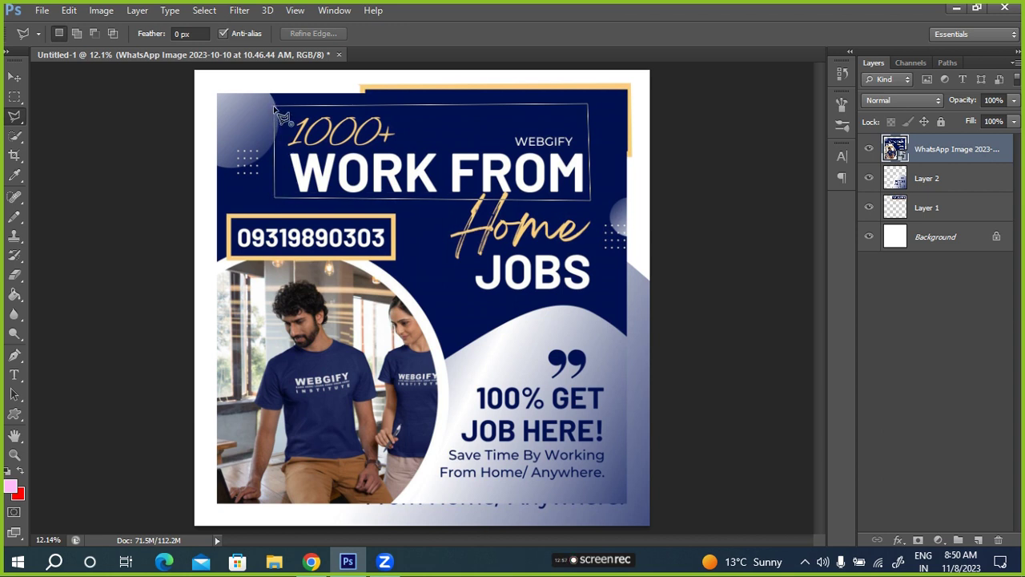
left_click(275, 106)
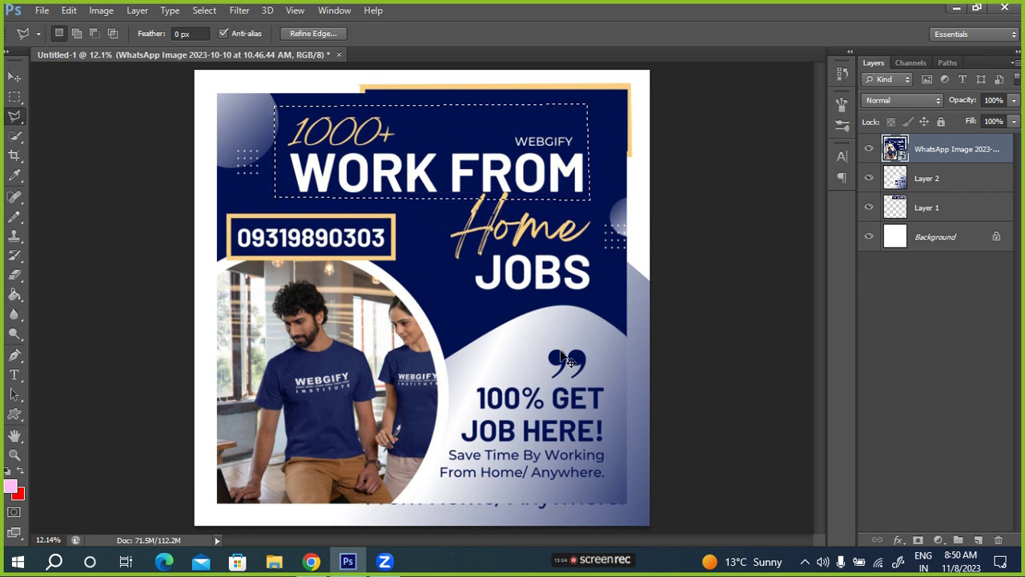
key("ctrl+j")
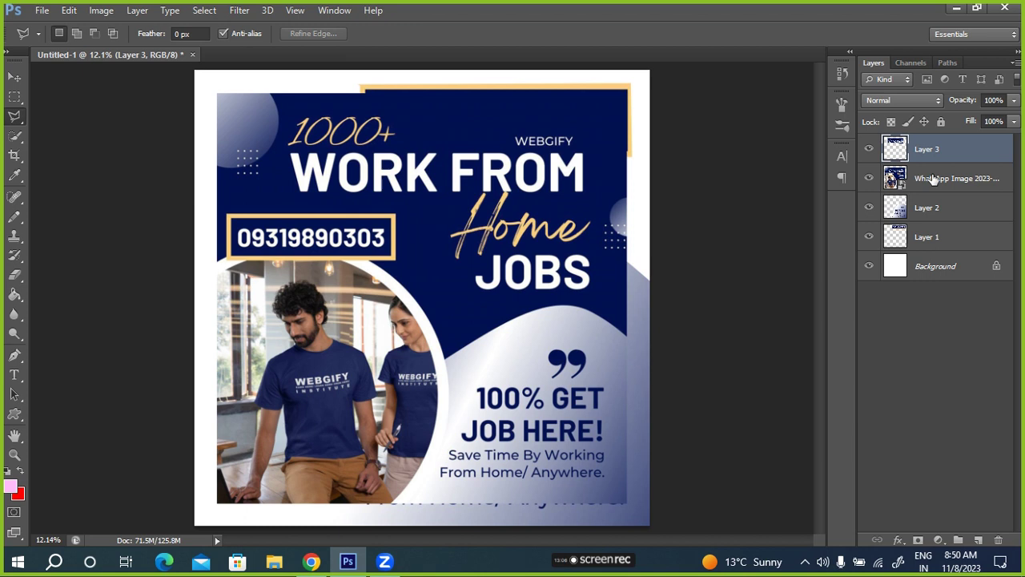
- Hide the poster, shift the heading down-left, and stack Layer 3 beneath Layer 1
left_click(868, 178)
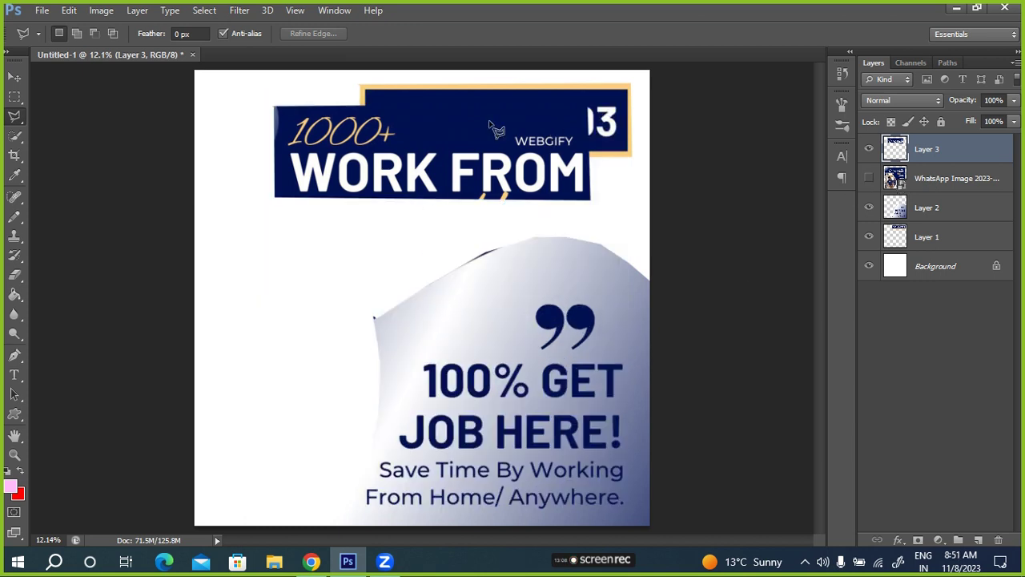
left_click(14, 76)
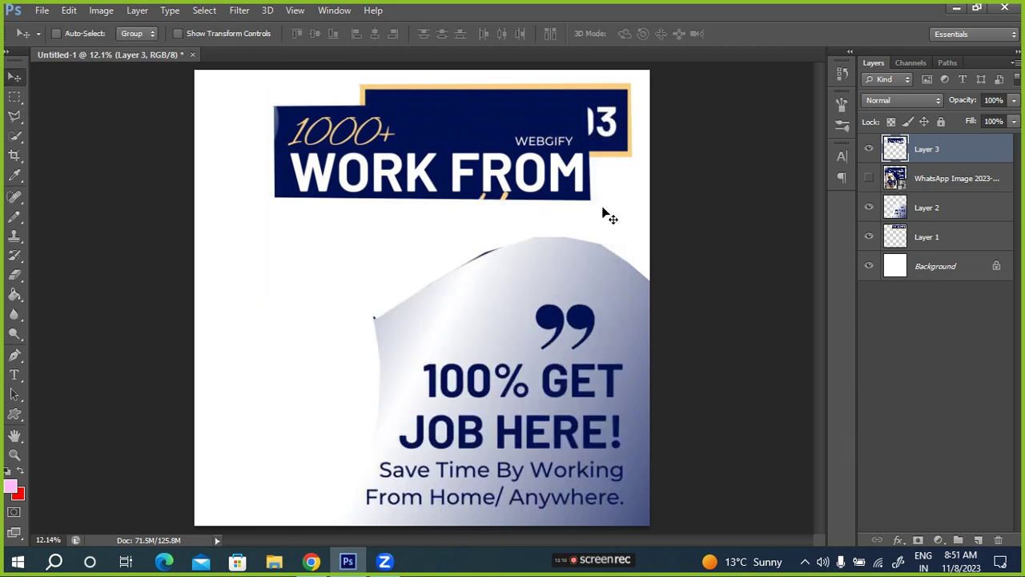
mouse_move(529, 167)
left_mouse_down()
mouse_move(453, 200)
mouse_move(460, 183)
left_mouse_up()
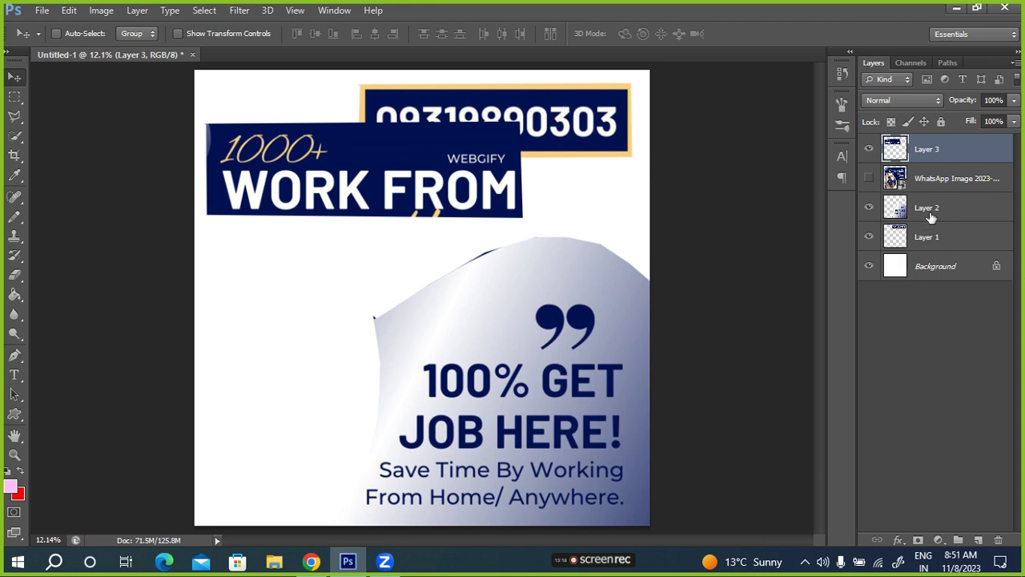
left_click_drag(948, 154, 954, 253)
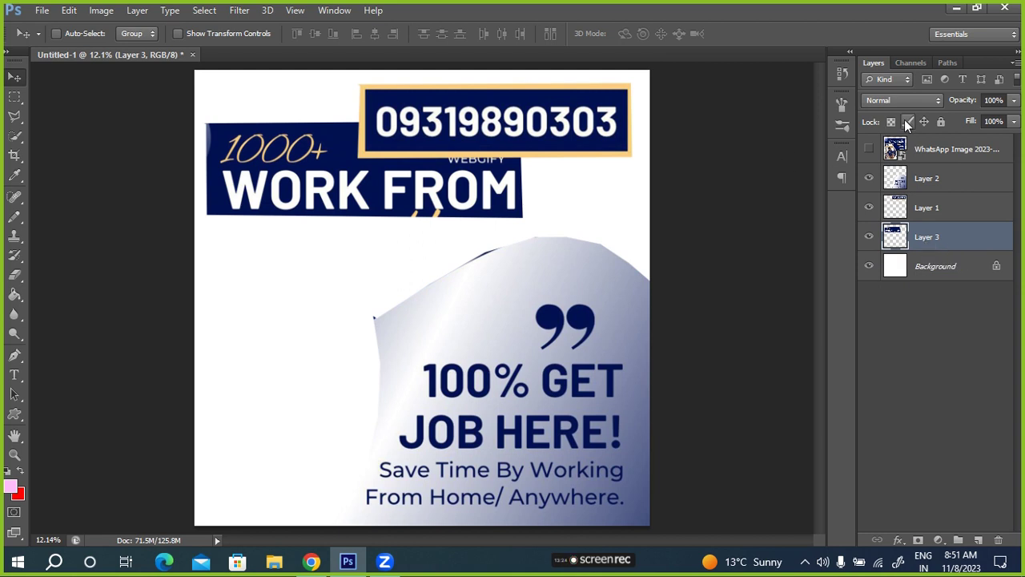
- Check the earlier heading copy, then select the original poster layer and make it visible
left_click(869, 236)
left_click(868, 237)
left_click(869, 236)
left_click(869, 236)
left_click(938, 152)
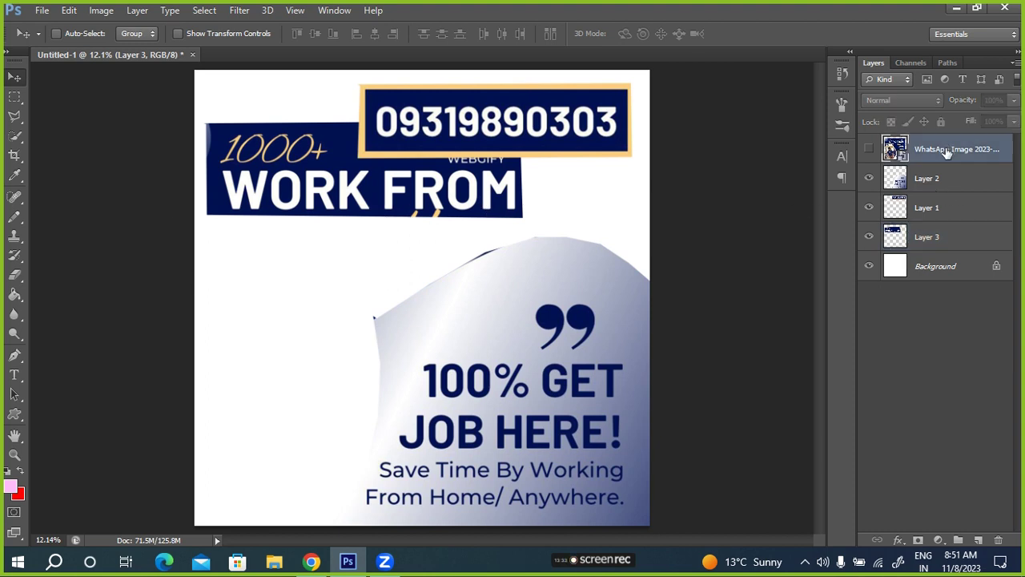
left_click(869, 149)
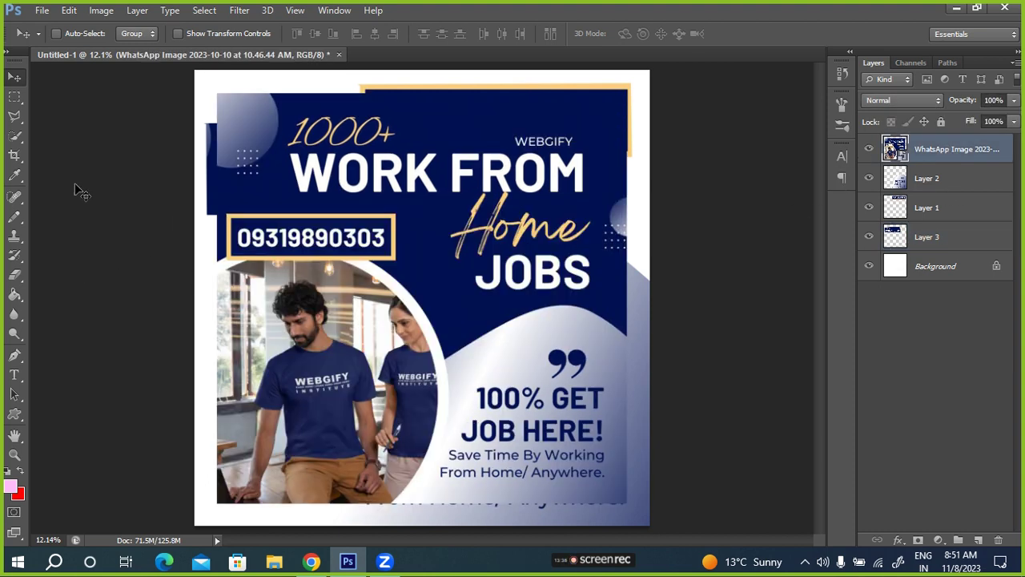
- Lasso the full '1000+ WORK FROM Home JOBS' headline and copy it to new Layer 4
left_click(14, 119)
mouse_move(277, 121)
left_mouse_down()
mouse_move(346, 225)
mouse_move(440, 305)
mouse_move(598, 226)
mouse_move(593, 102)
mouse_move(280, 104)
mouse_move(281, 116)
left_mouse_up()
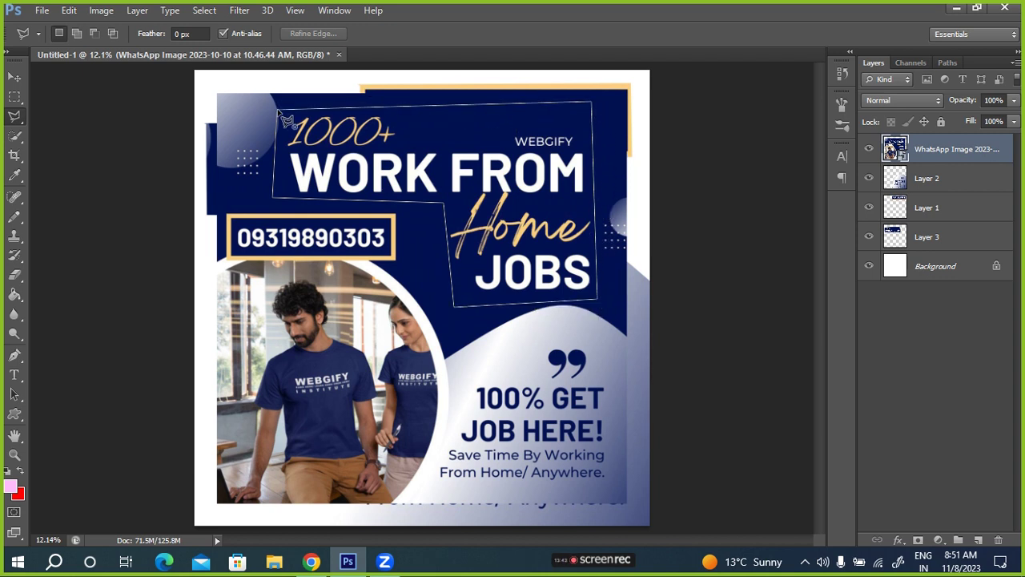
left_click_drag(276, 196, 277, 196)
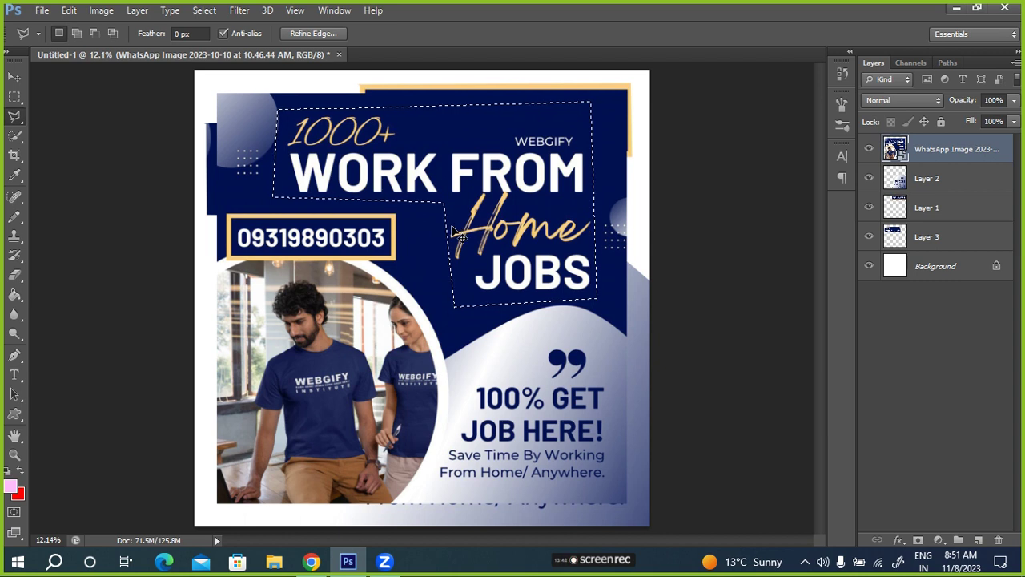
key("ctrl+j")
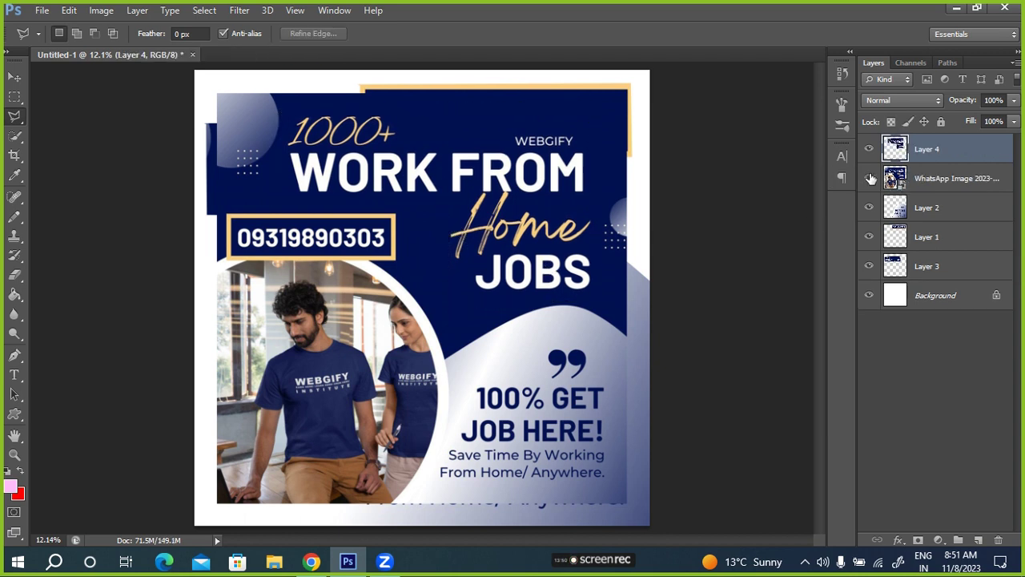
- Hide the original poster, delete the earlier heading Layer 3, and select Layer 4
left_click(869, 178)
left_click(931, 268)
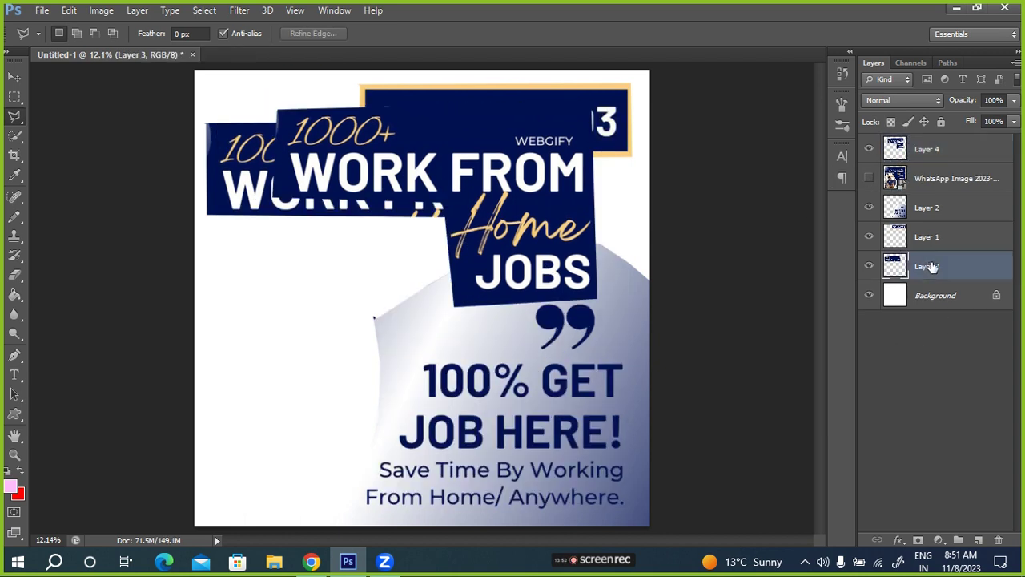
key("Delete")
double_click(928, 151)
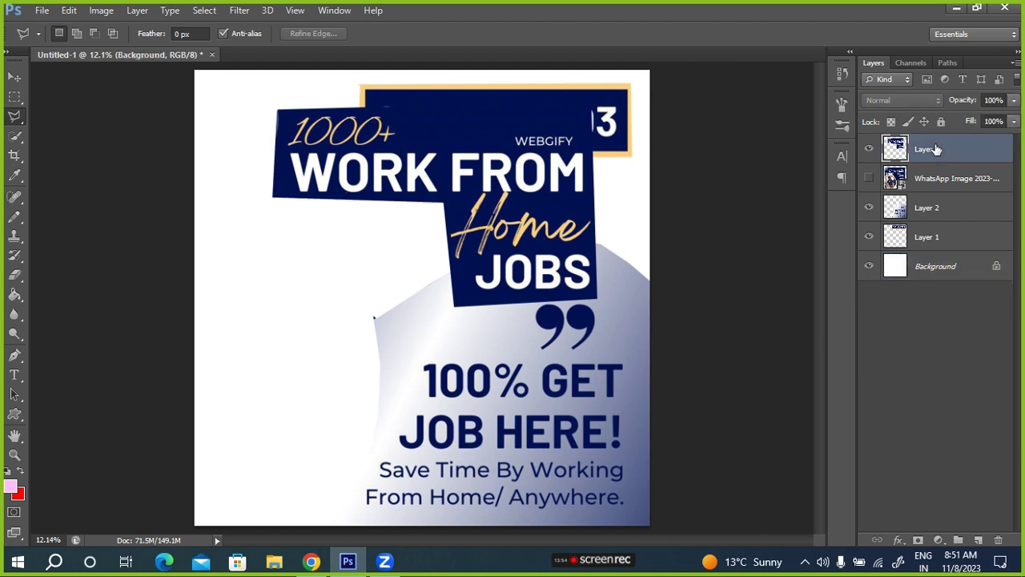
- Stack Layer 4 above Background, shift the headline left, and move Layer 2 below it
left_click(979, 159)
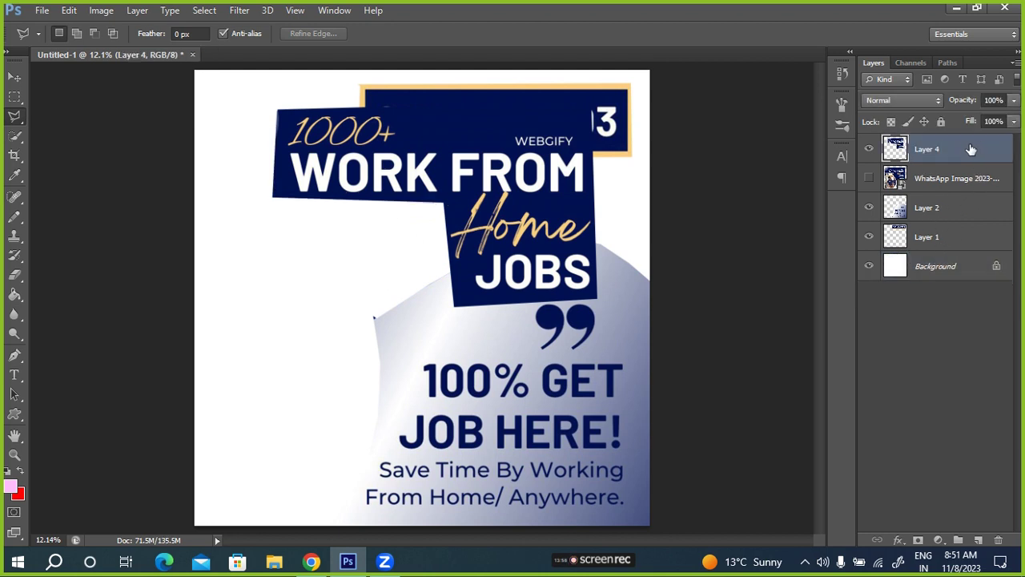
left_click_drag(978, 153, 957, 248)
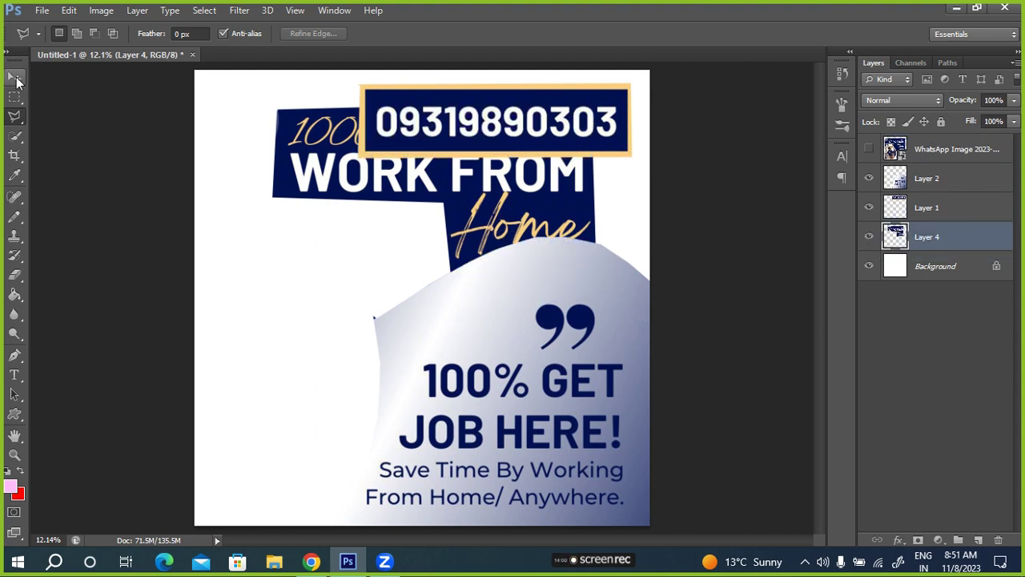
left_click(15, 77)
mouse_move(503, 203)
left_mouse_down()
mouse_move(395, 212)
mouse_move(430, 205)
left_mouse_up()
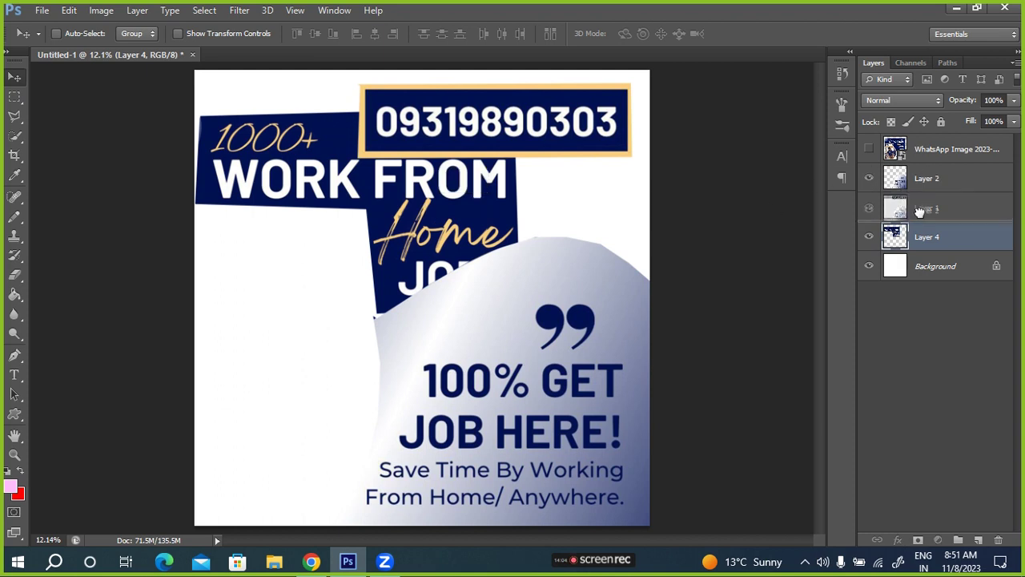
left_click_drag(925, 178, 925, 250)
left_click_drag(485, 245, 490, 249)
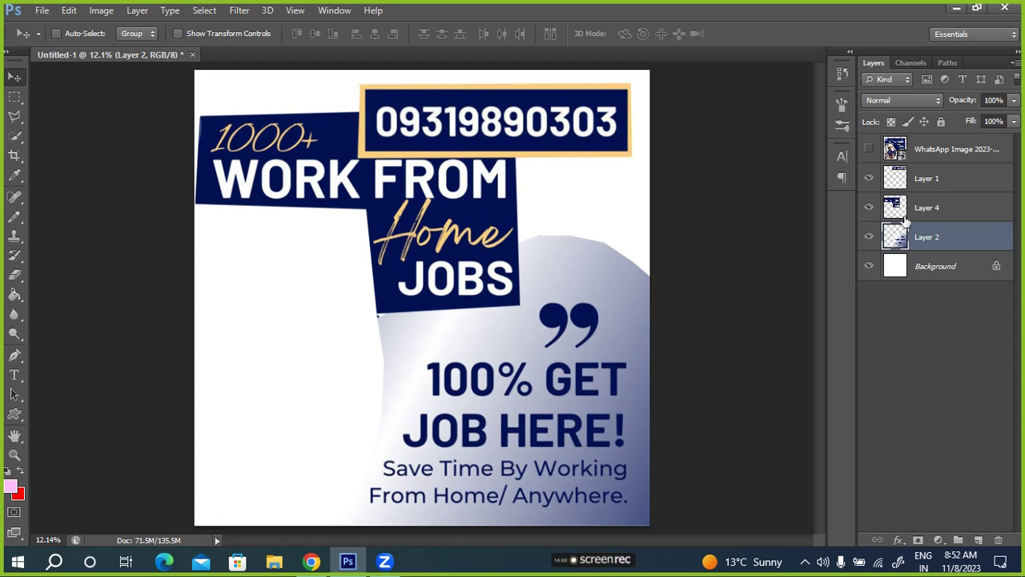
- Move the headline block down-right and place phone-number Layer 1 beneath Layer 4
left_click(208, 116, "ctrl")
left_click_drag(275, 145, 281, 160)
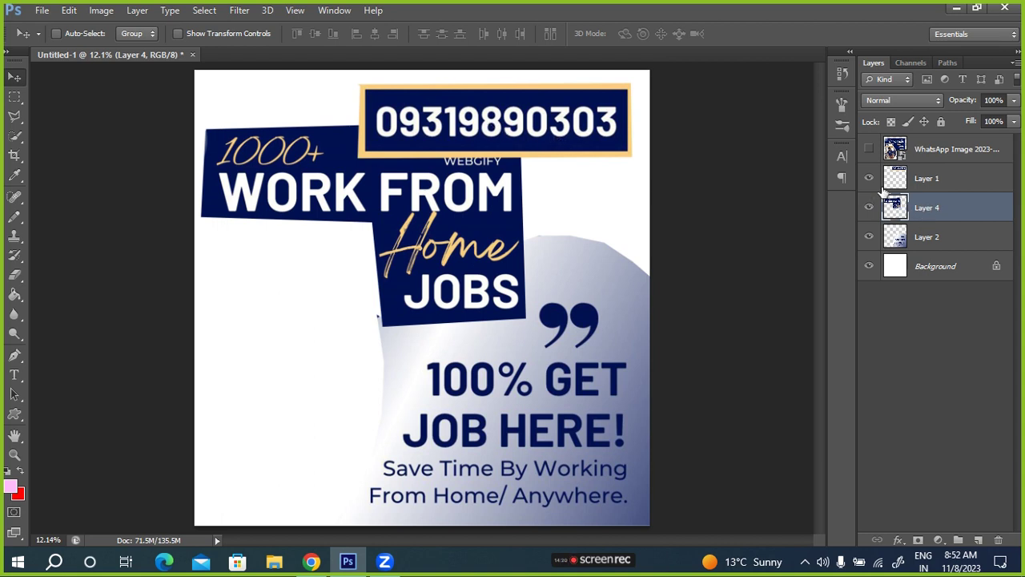
left_click(938, 179)
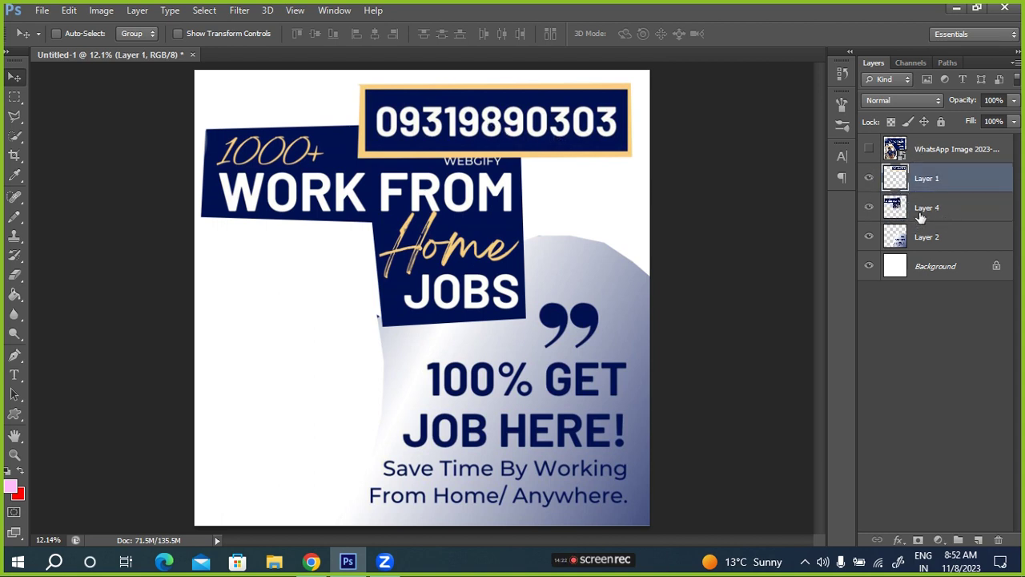
left_click_drag(935, 223, 881, 218)
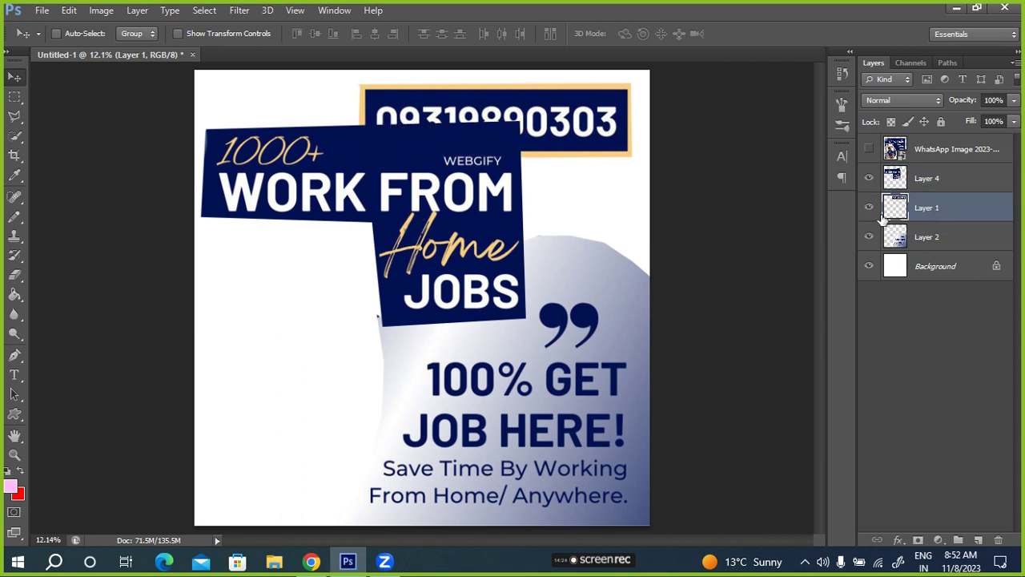
- Bring phone-number Layer 1 back above the Layer 4 headline block
left_click(869, 207)
left_click(869, 208)
left_click_drag(948, 208, 944, 170)
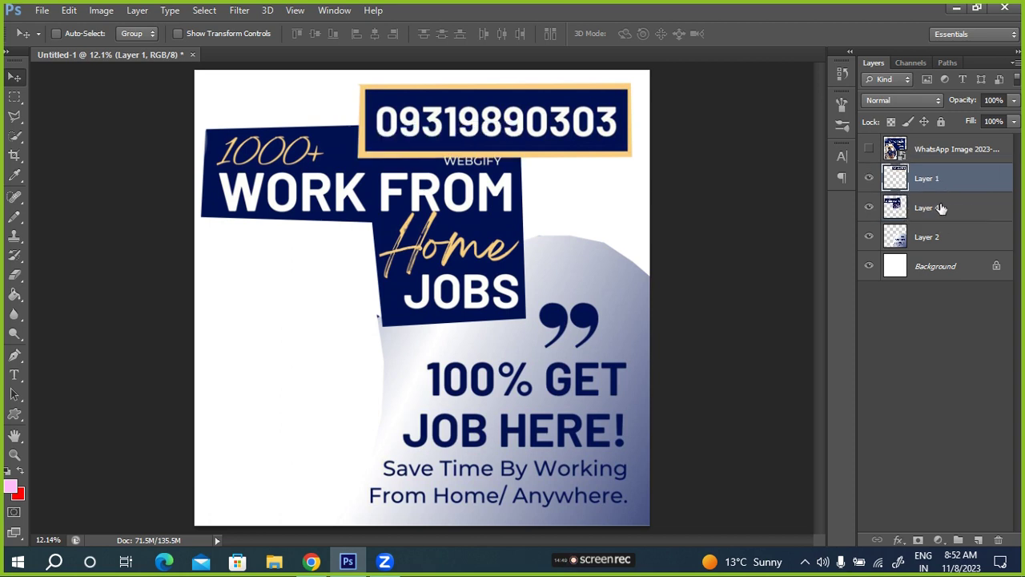
- Shift the phone-number box left and down, then show the original poster again
left_click(870, 208)
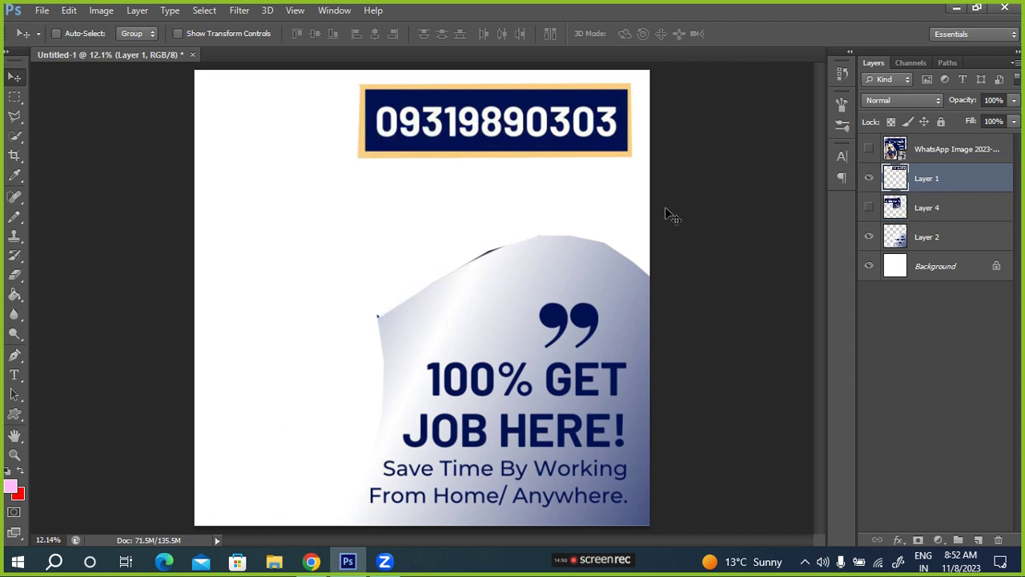
left_click(869, 208)
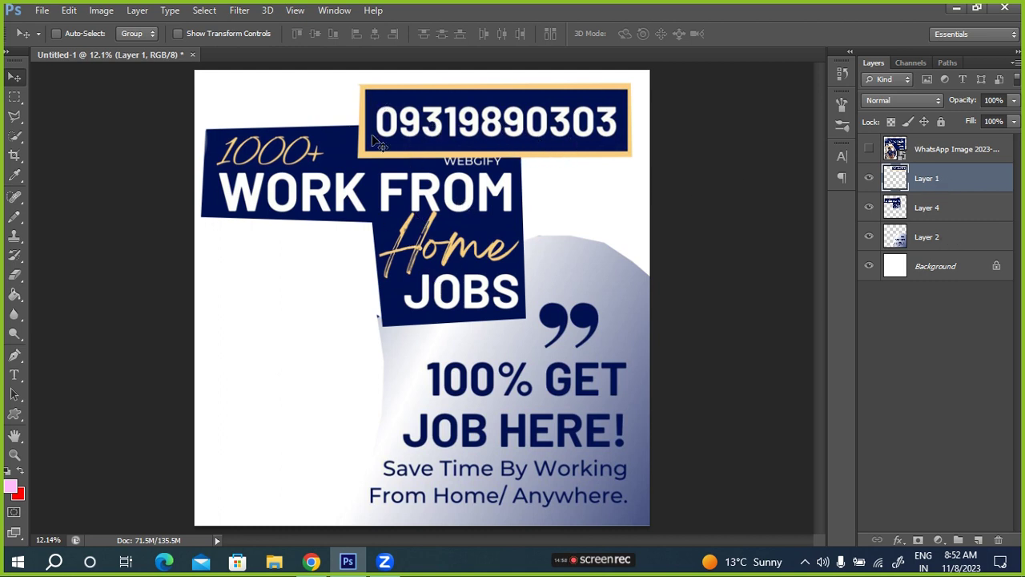
left_click_drag(482, 115, 456, 126)
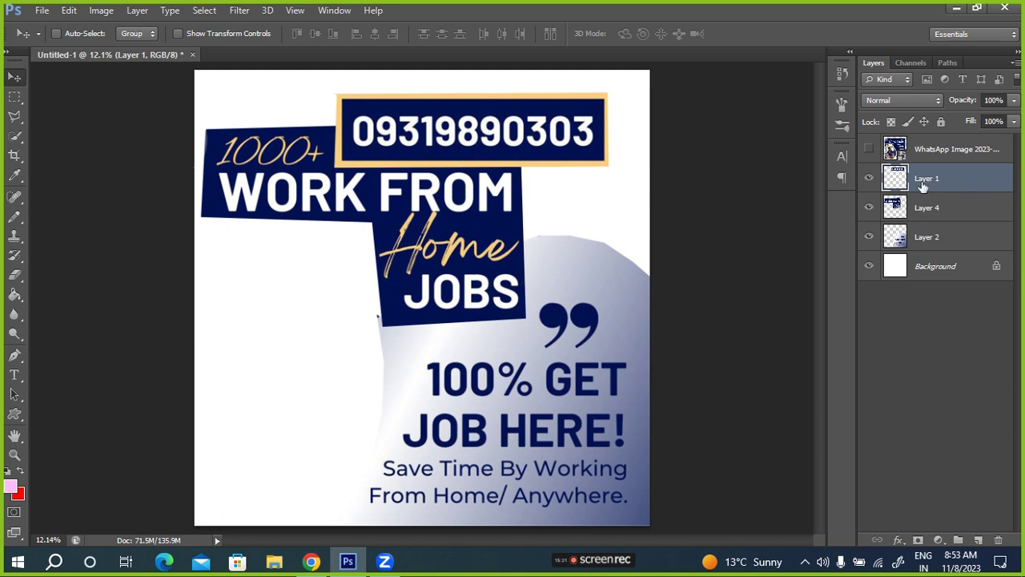
left_click(870, 149)
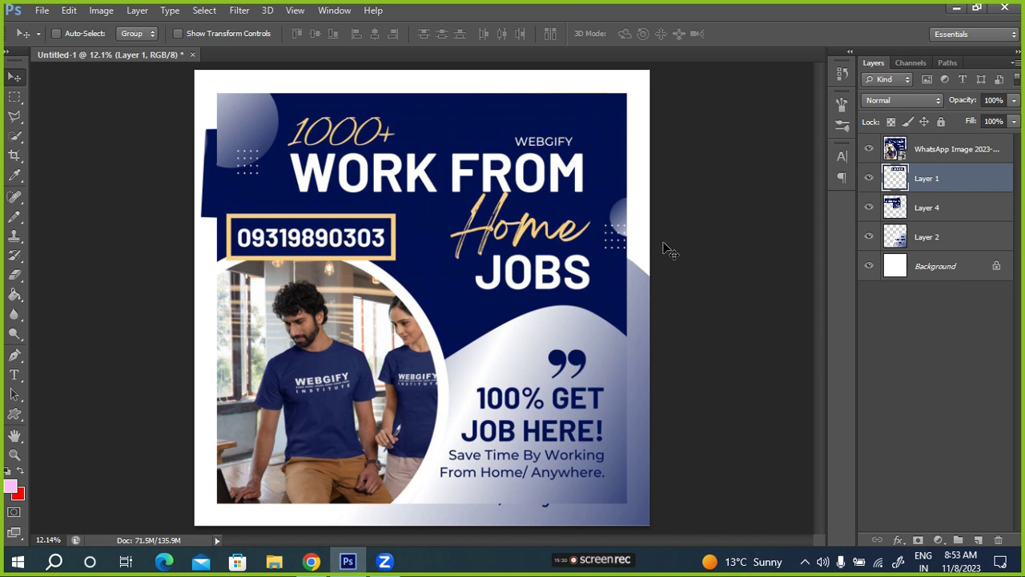
- Select the WhatsApp Image poster layer and pick the freehand Lasso Tool from the flyout
left_click(945, 152)
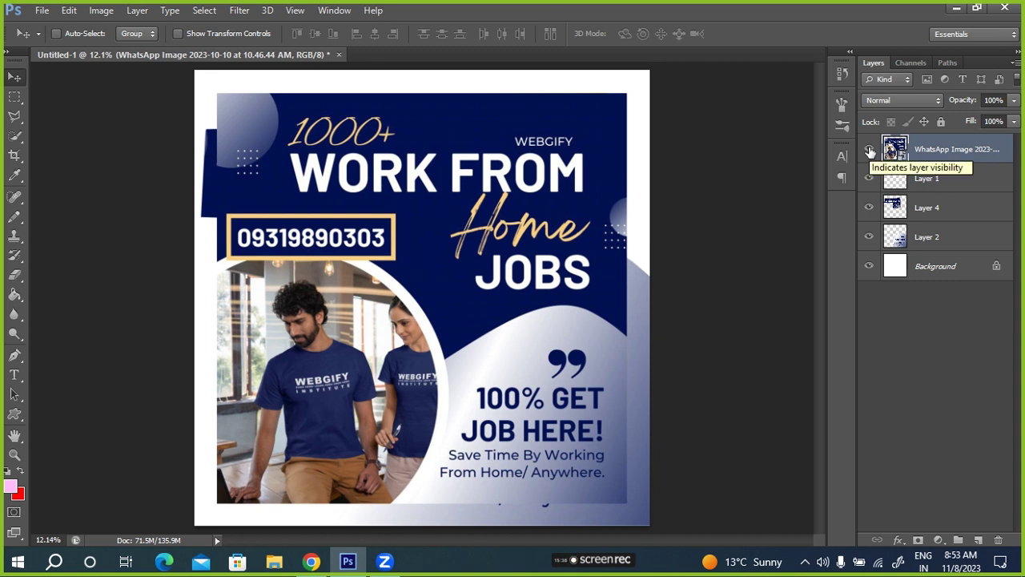
left_click_drag(14, 115, 119, 130)
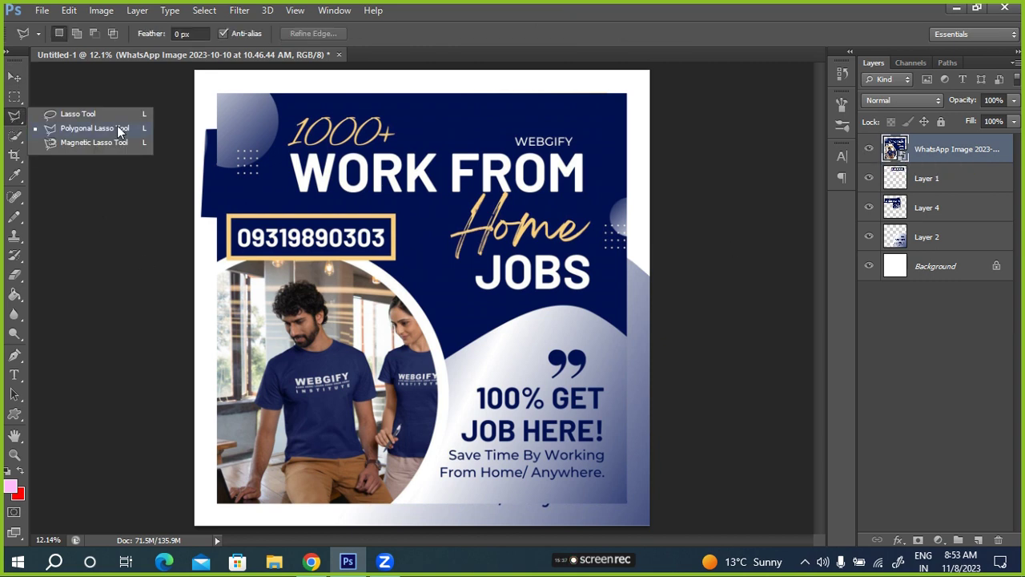
left_click(83, 117)
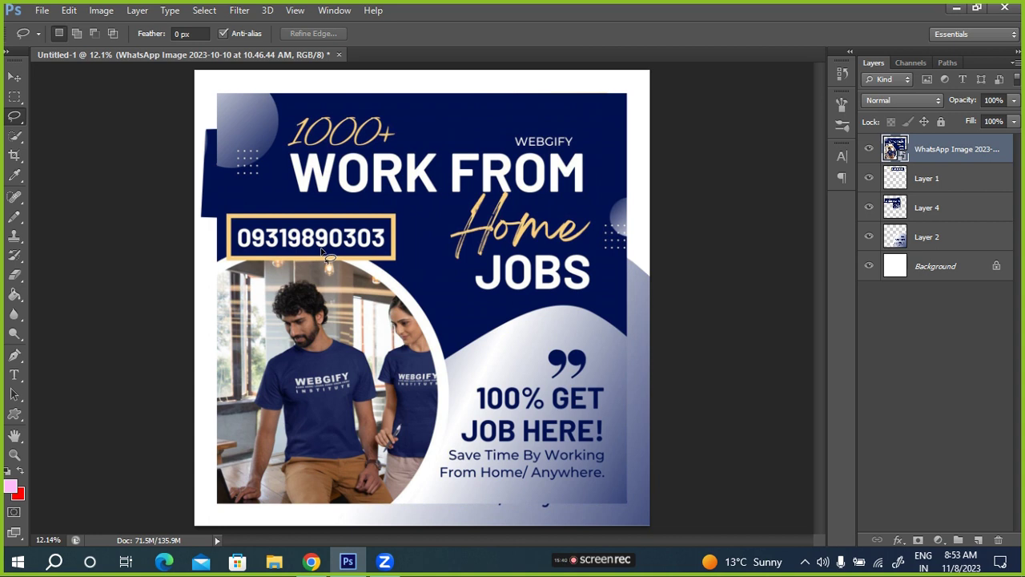